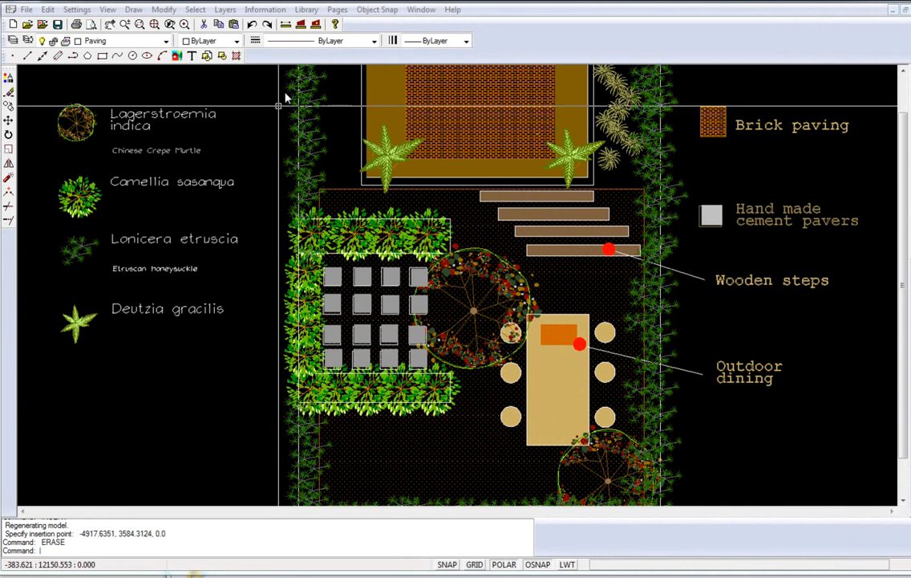
click(304, 11)
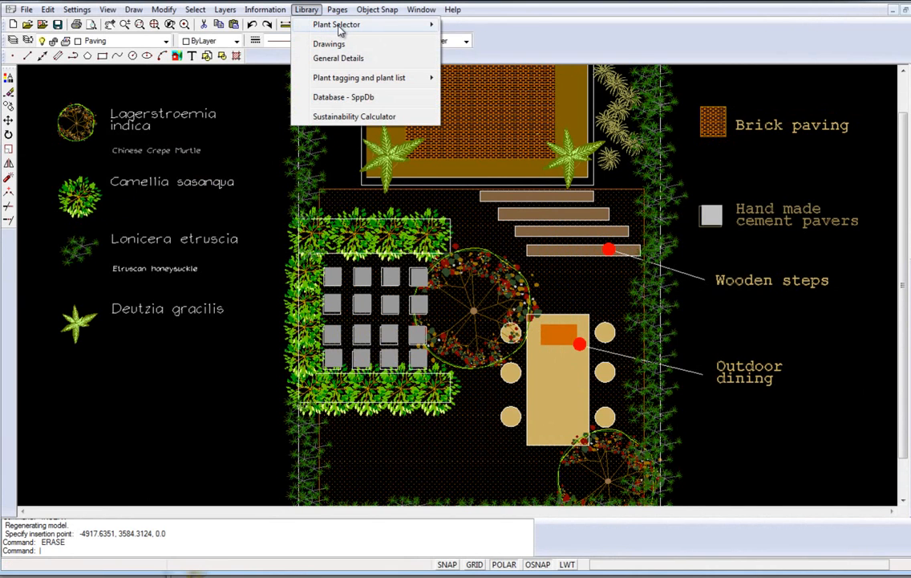
mouse_move(341, 30)
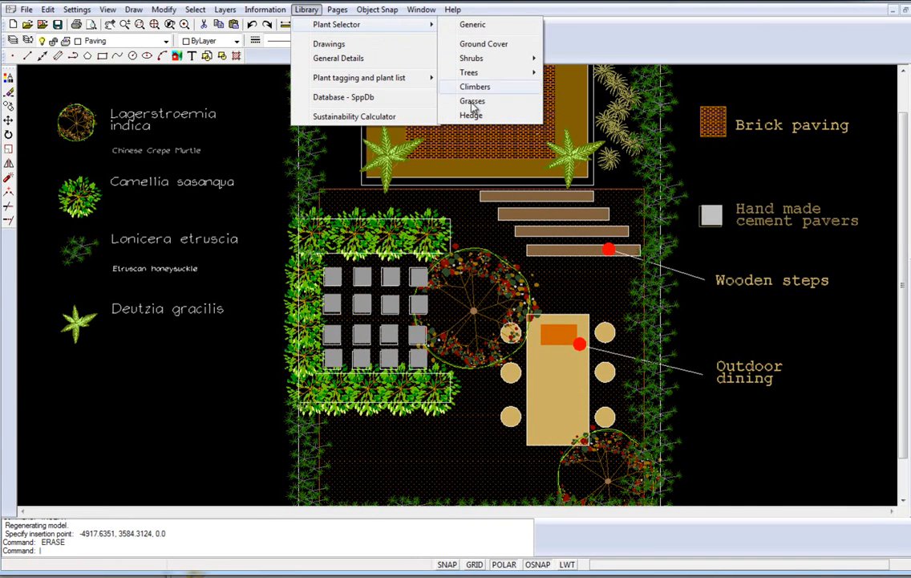
mouse_move(481, 78)
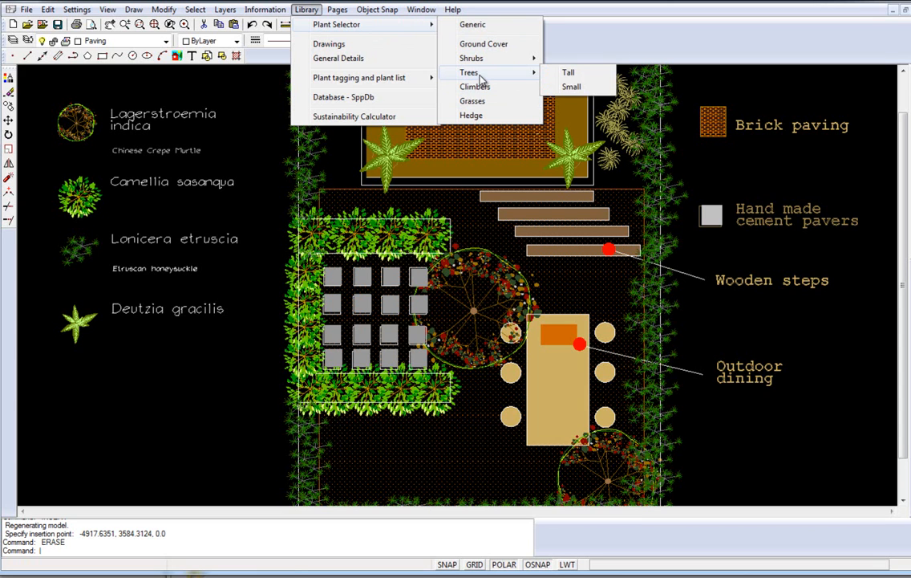
click(214, 388)
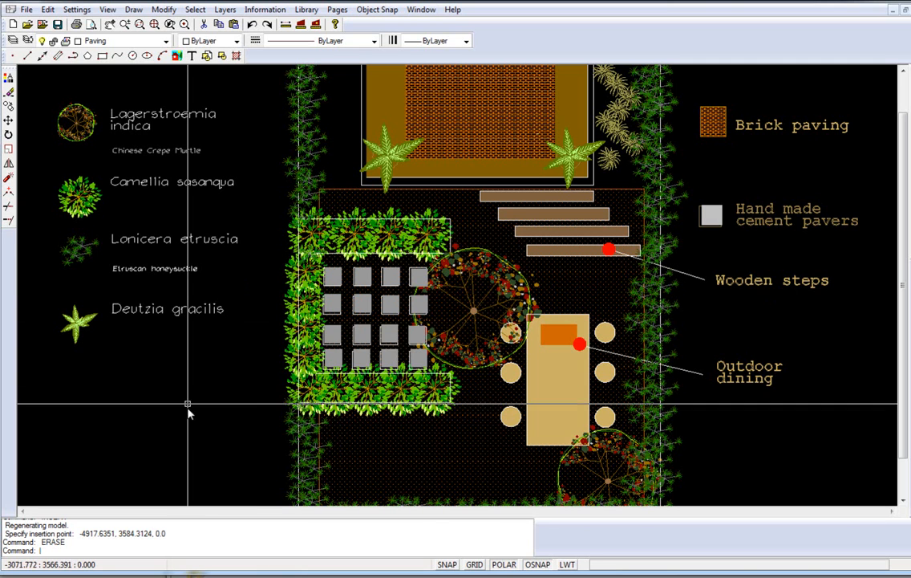
- Check the properties of the Deutzia gracilis plant symbol in the legend and deselect it
click(76, 320)
right_click(77, 328)
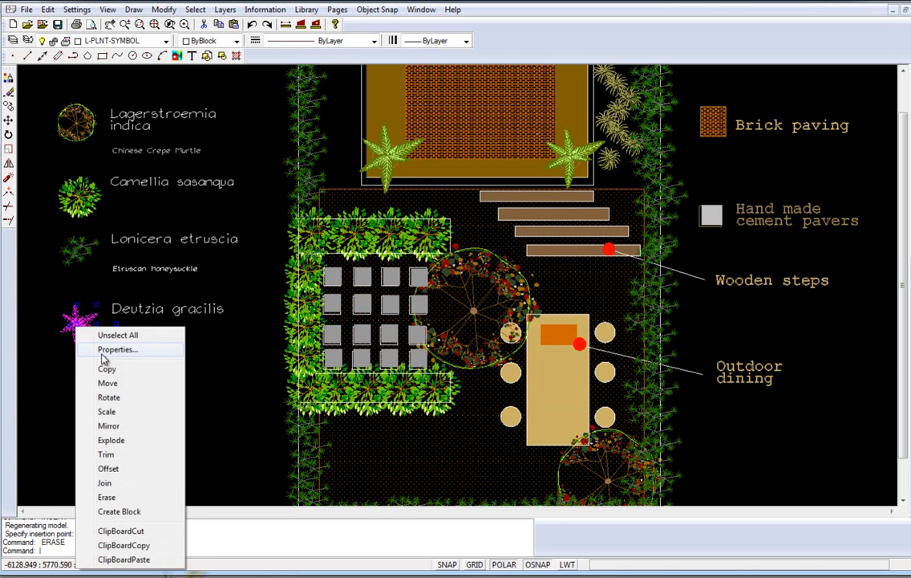
click(85, 349)
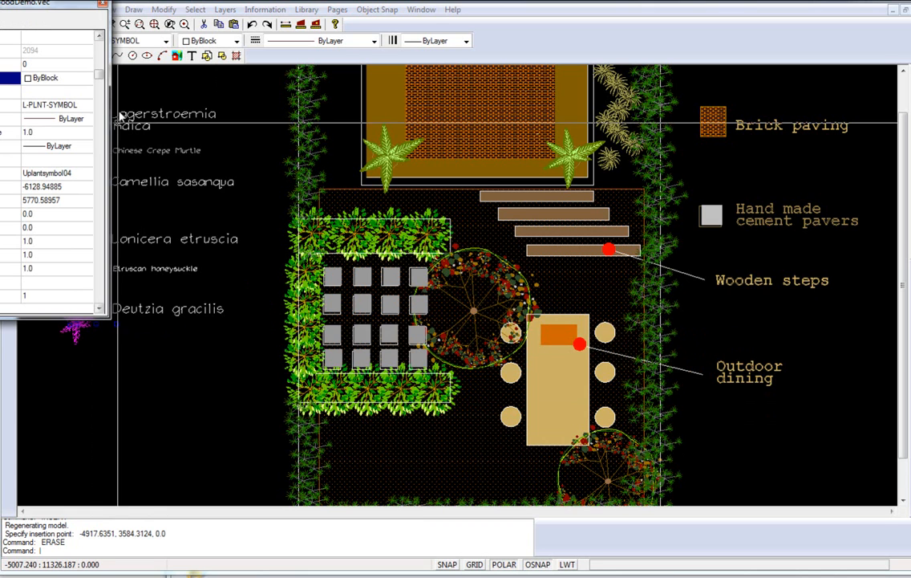
click(102, 5)
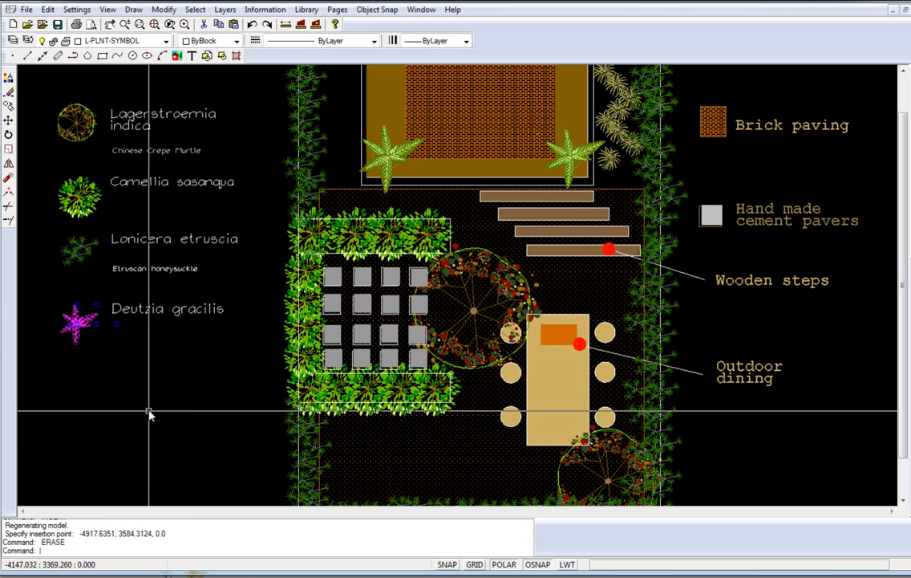
key(Escape)
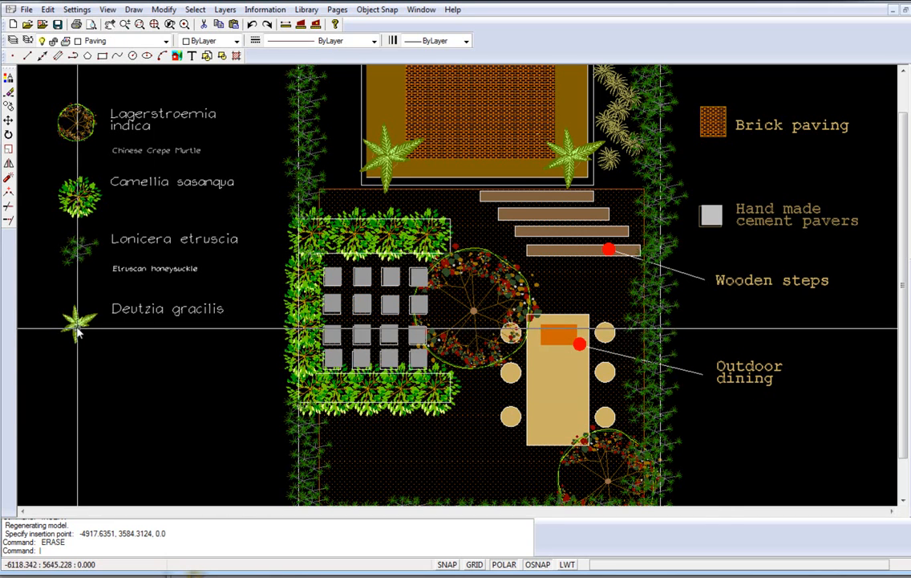
- Copy the Deutzia gracilis legend symbol into the empty space below its label
scroll(77, 331, up, 3)
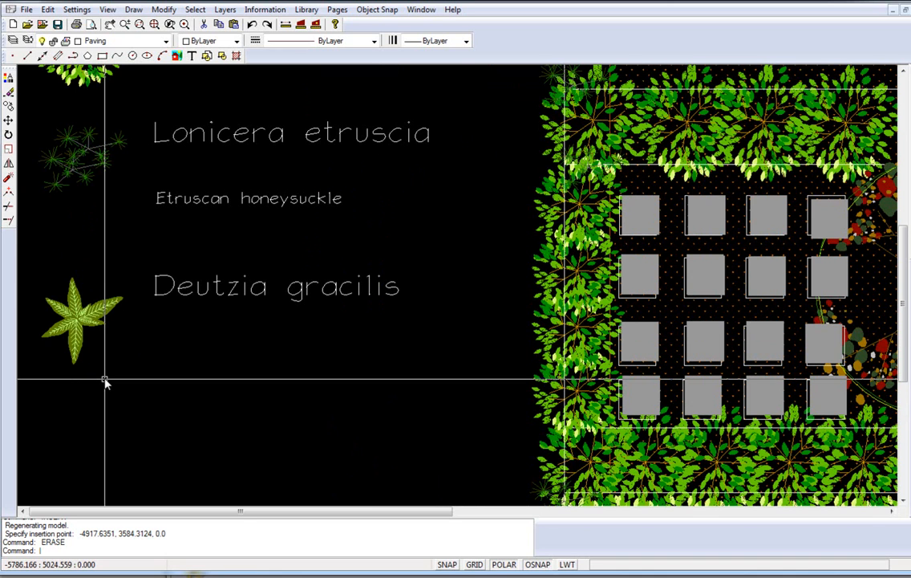
click(74, 330)
right_click(75, 331)
click(100, 370)
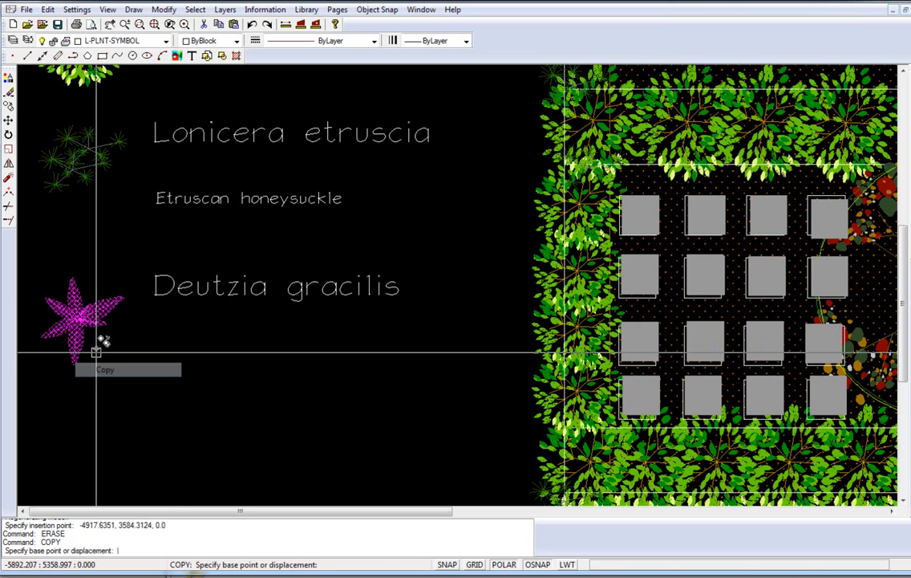
click(81, 324)
click(255, 451)
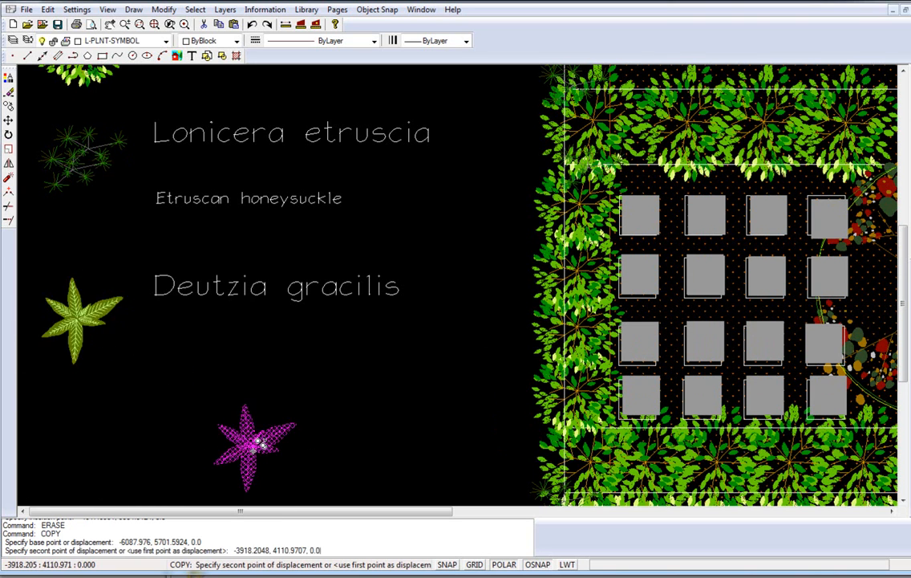
key(Return)
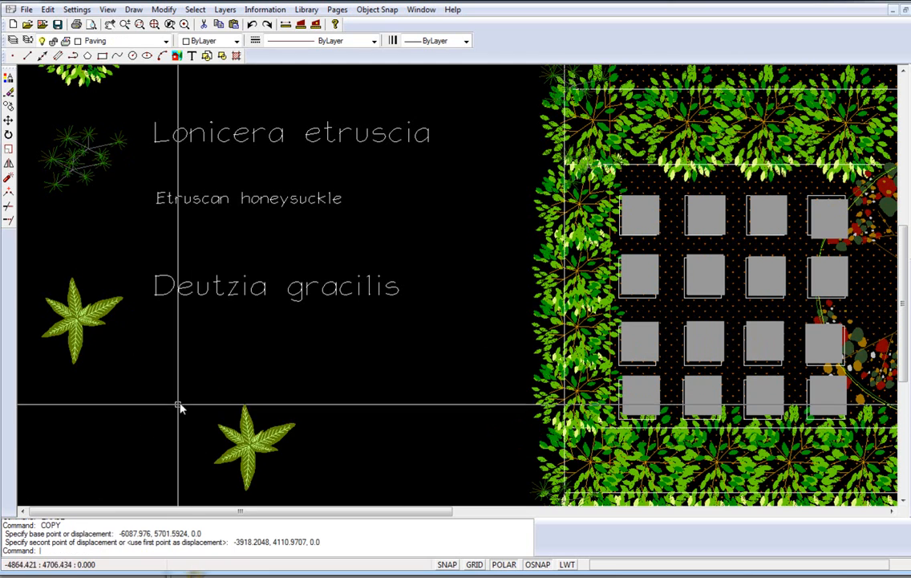
- Explode the copied Deutzia gracilis symbol into its component parts
click(268, 452)
right_click(267, 450)
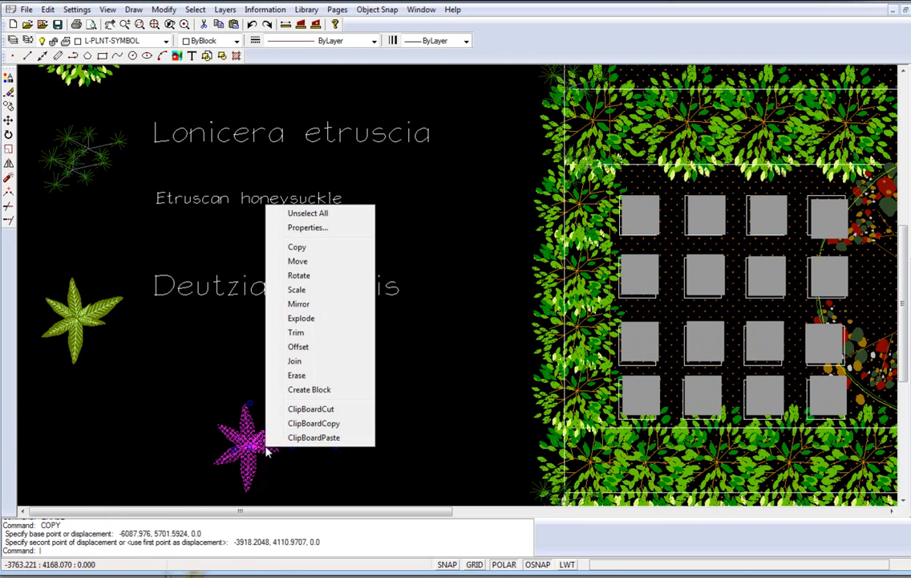
click(312, 319)
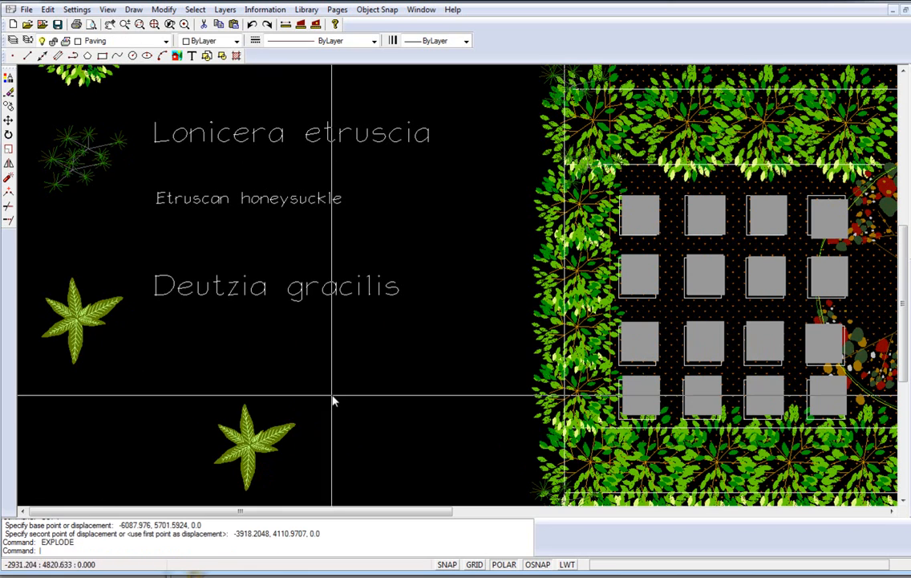
- Inspect the exploded plant copy up close by selecting the veins of its small right-hand leaf, and clear the selection
click(260, 451)
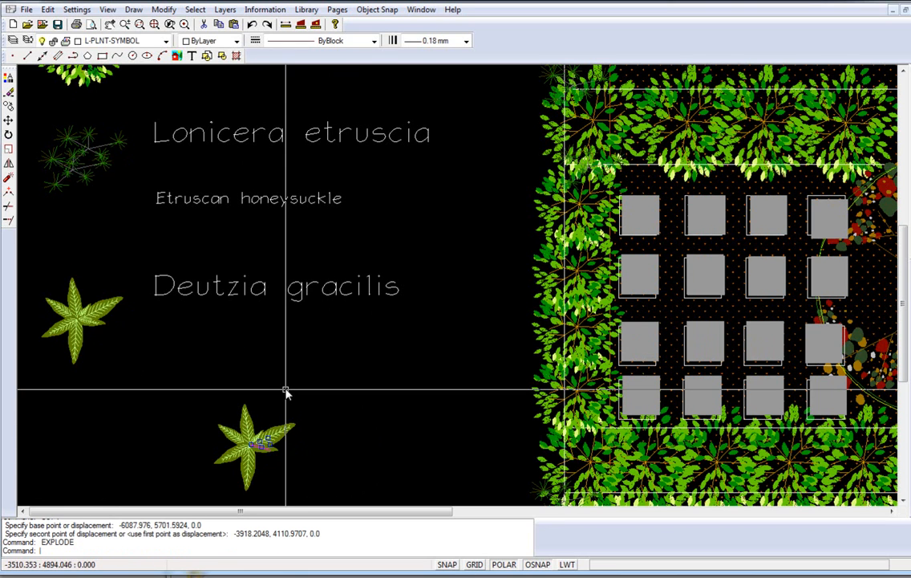
scroll(254, 444, up, 5)
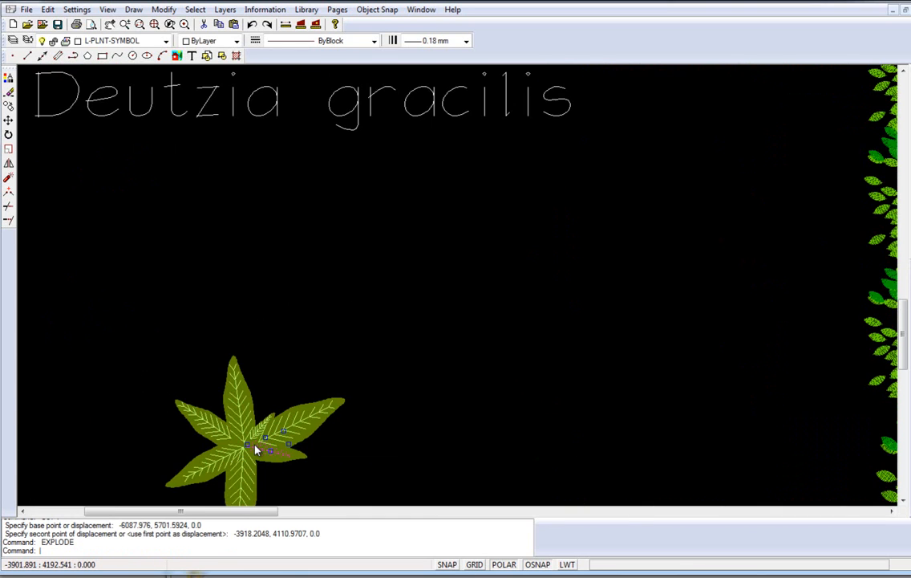
scroll(324, 452, up, 2)
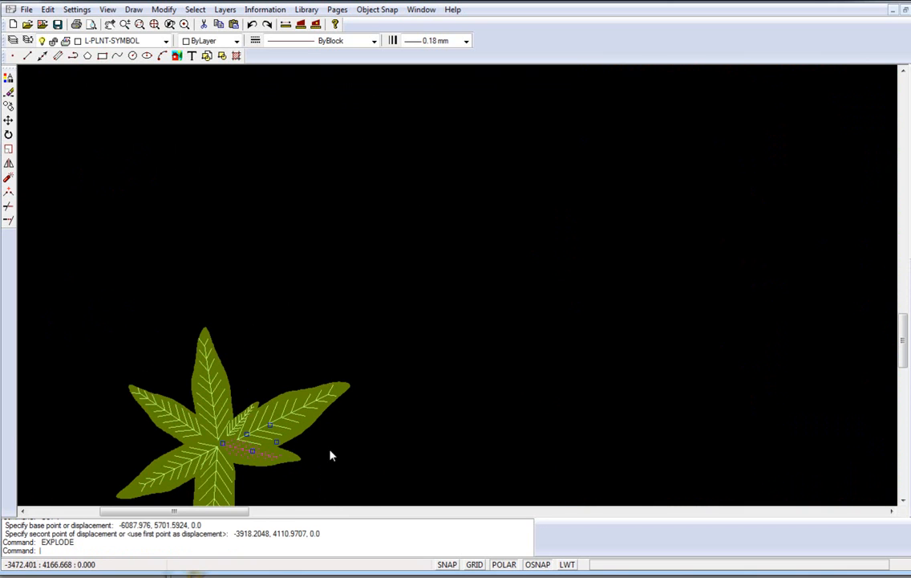
middle_drag(333, 446, 319, 294)
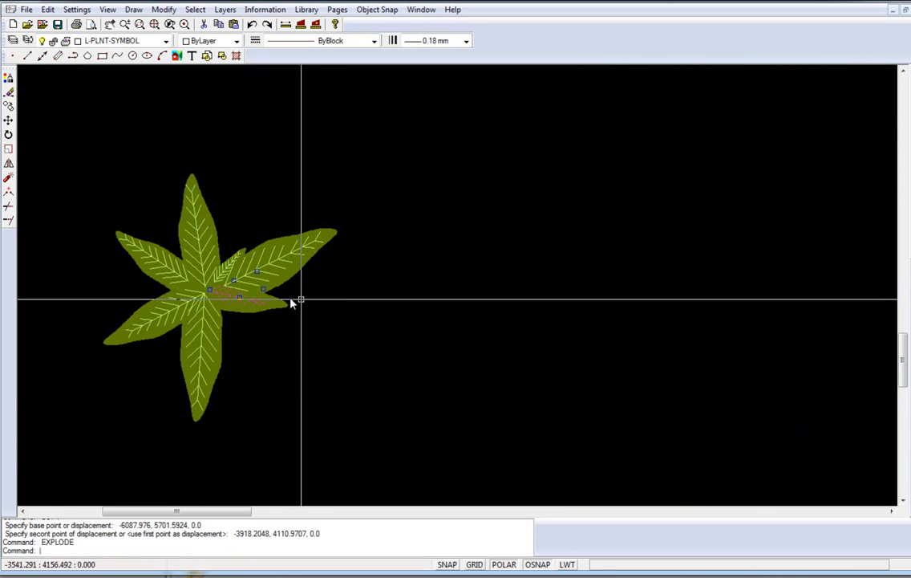
scroll(220, 293, up, 3)
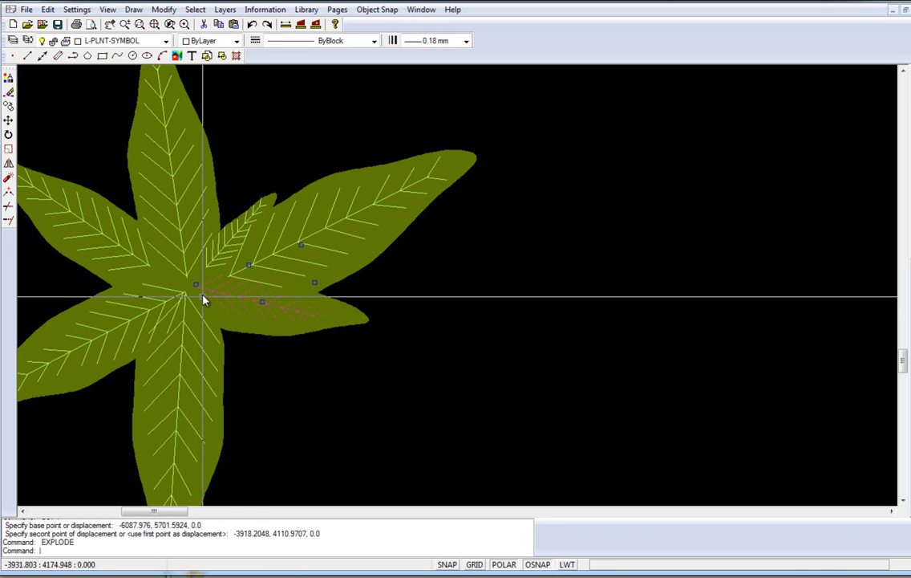
scroll(257, 315, down, 4)
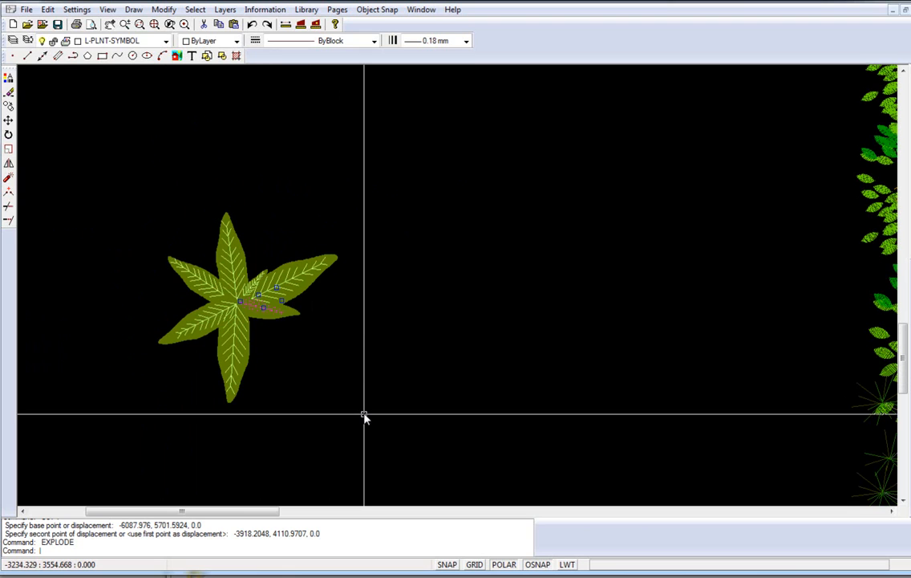
key(Escape)
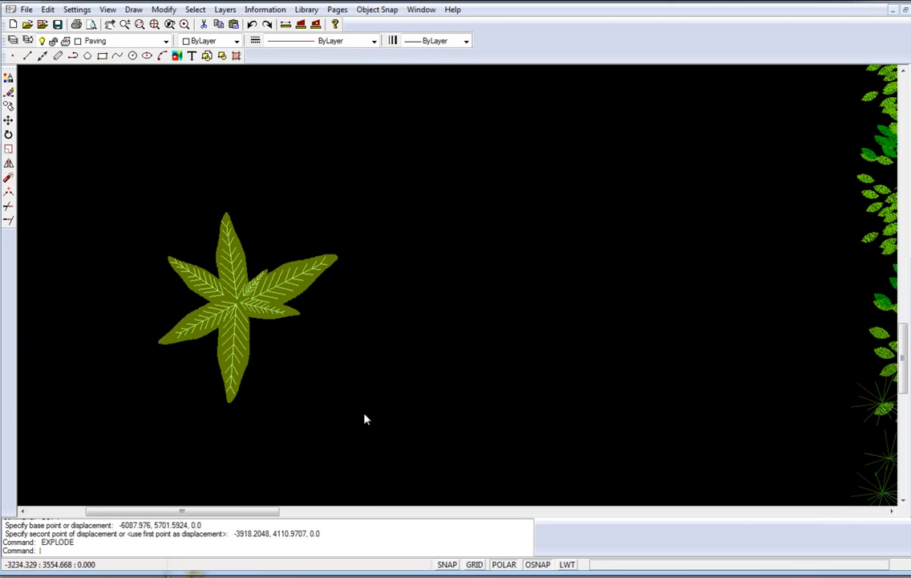
- Select all parts of the exploded plant copy and explode them a second time
click(393, 447)
click(381, 410)
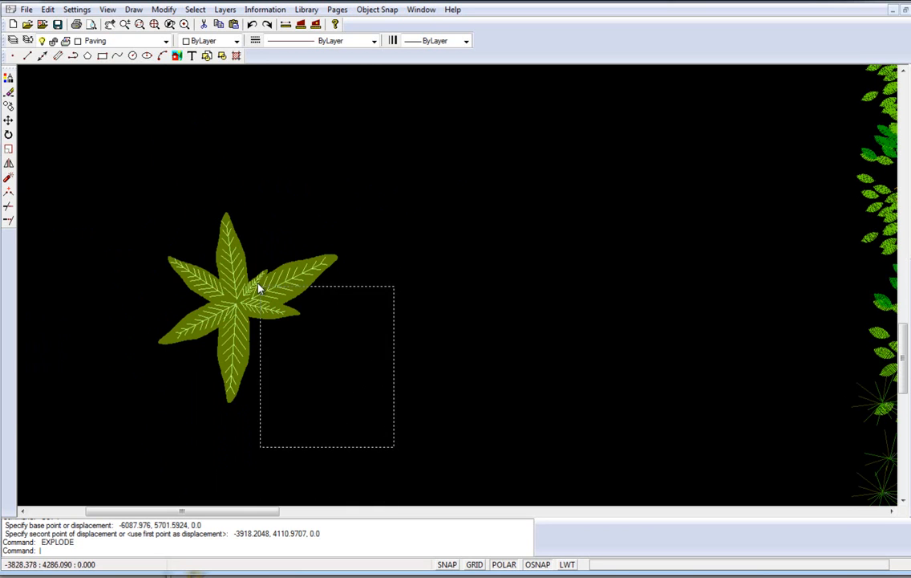
click(114, 171)
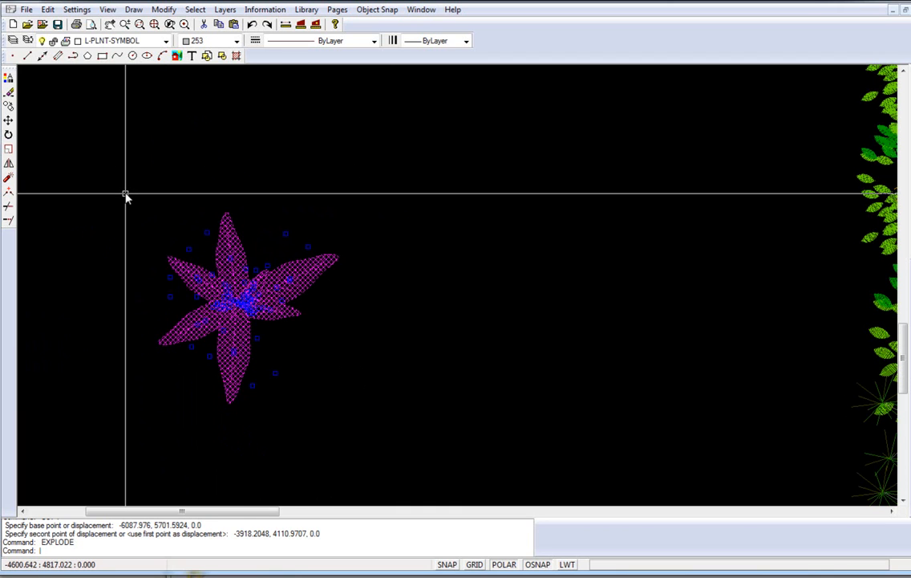
right_click(125, 196)
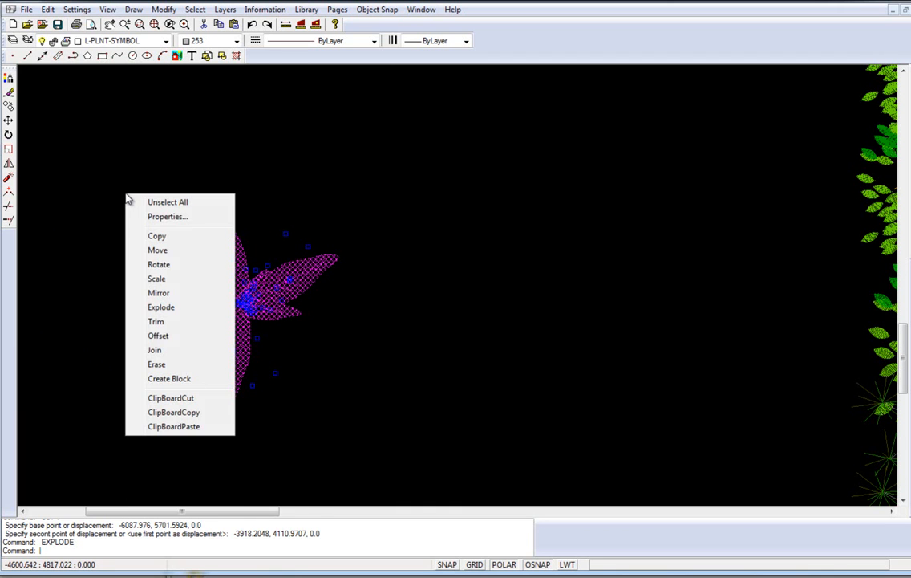
click(169, 308)
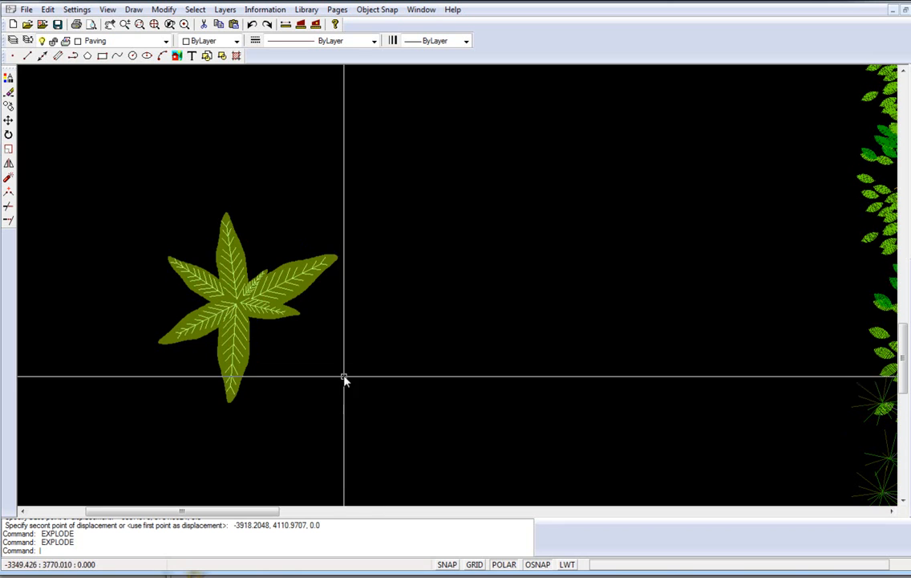
- Set the color of the solid fill on the plant copy's small lower-right leaf to 161 and deselect it
scroll(273, 333, up, 3)
click(262, 291)
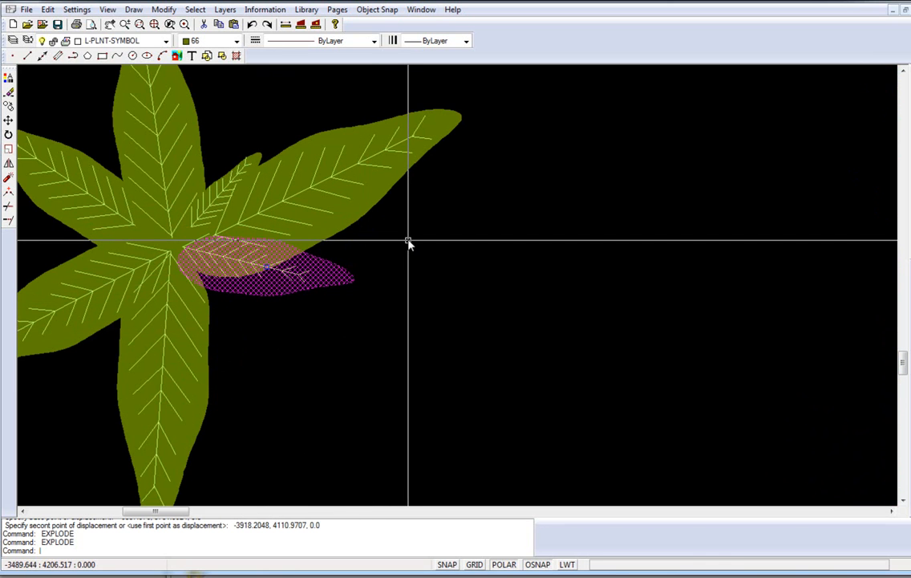
right_click(365, 278)
click(396, 302)
click(72, 79)
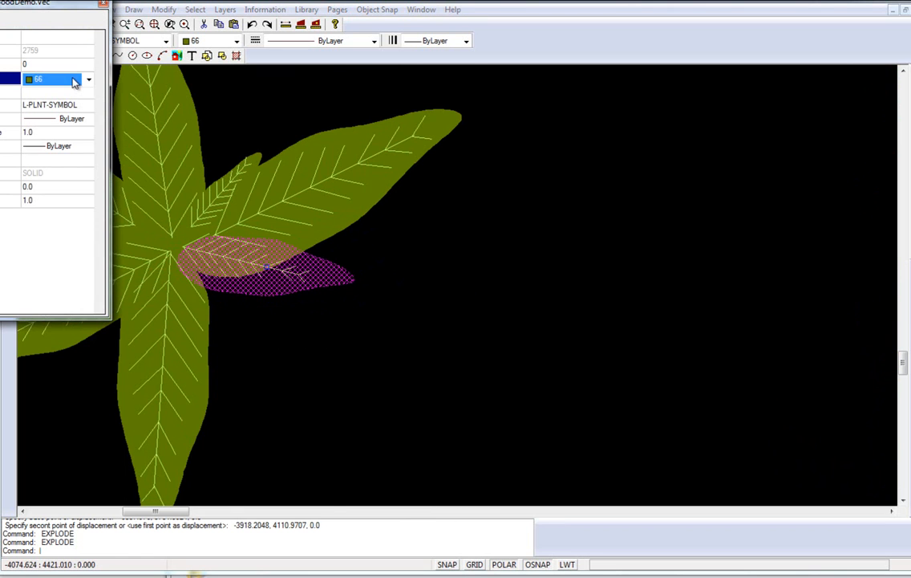
click(75, 79)
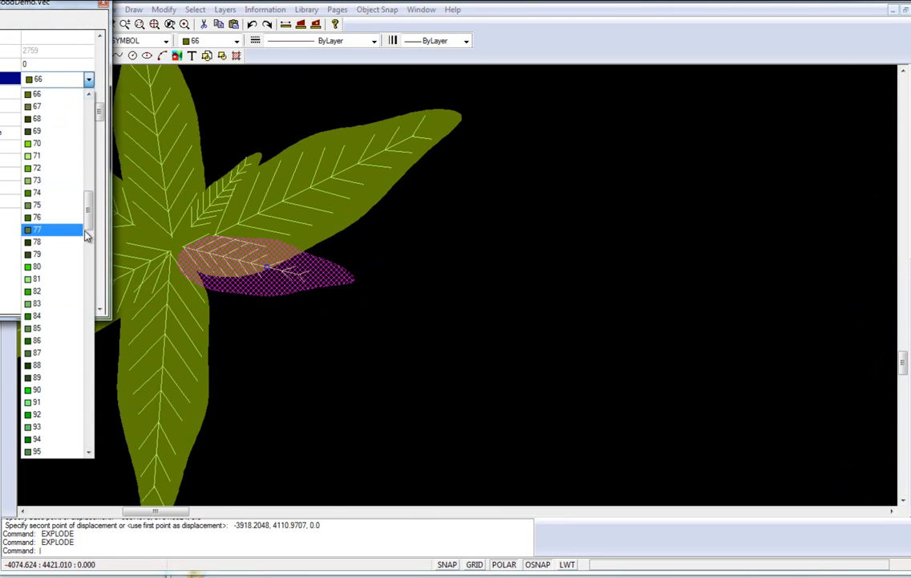
drag(90, 211, 84, 322)
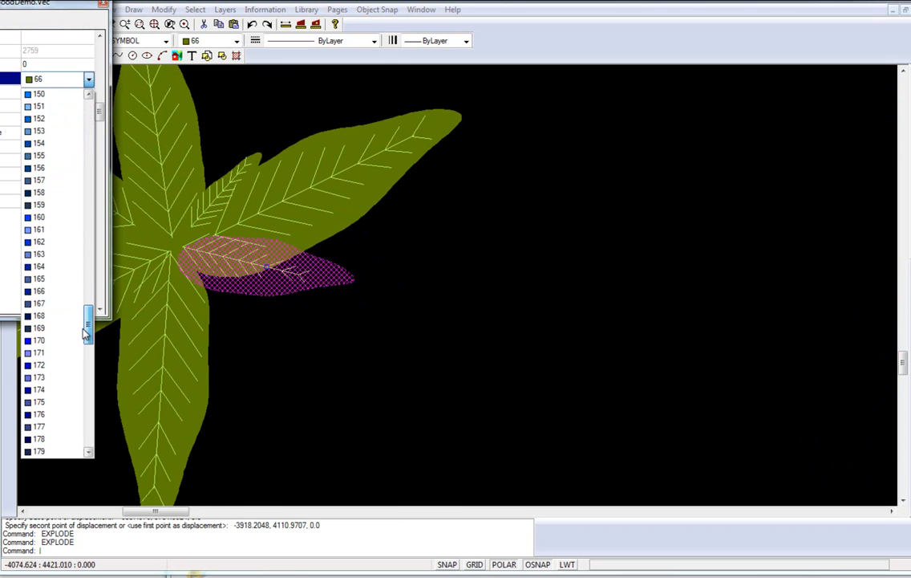
click(23, 230)
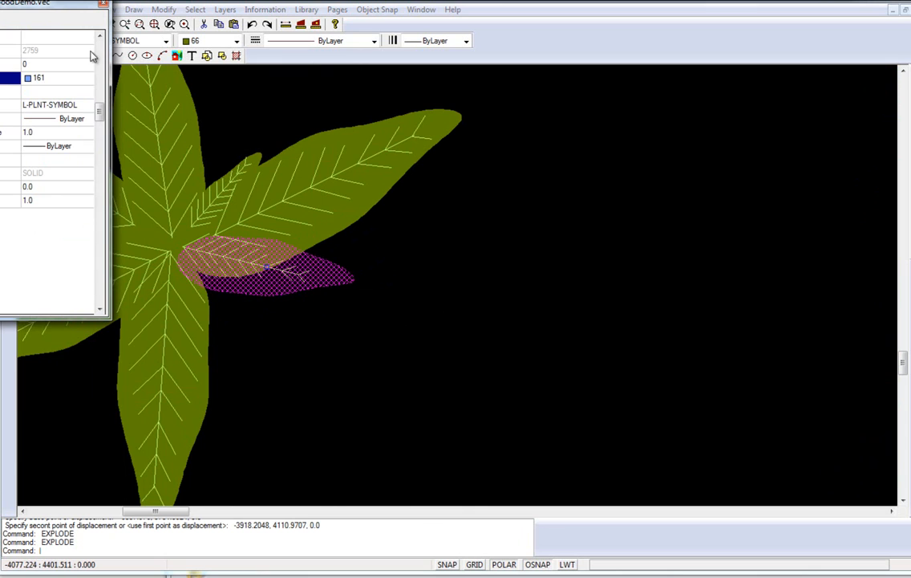
click(102, 4)
right_click(493, 360)
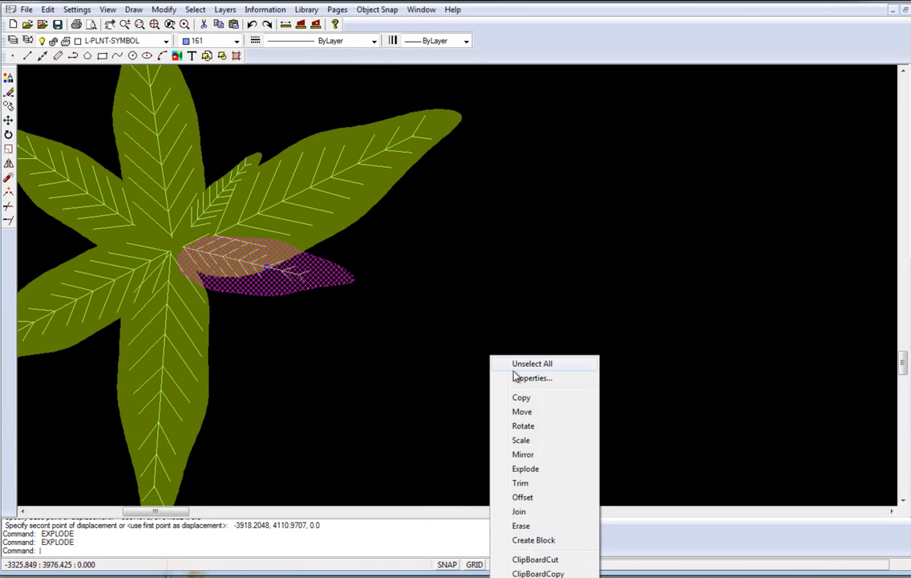
click(531, 363)
scroll(380, 398, down, 3)
scroll(289, 326, up, 5)
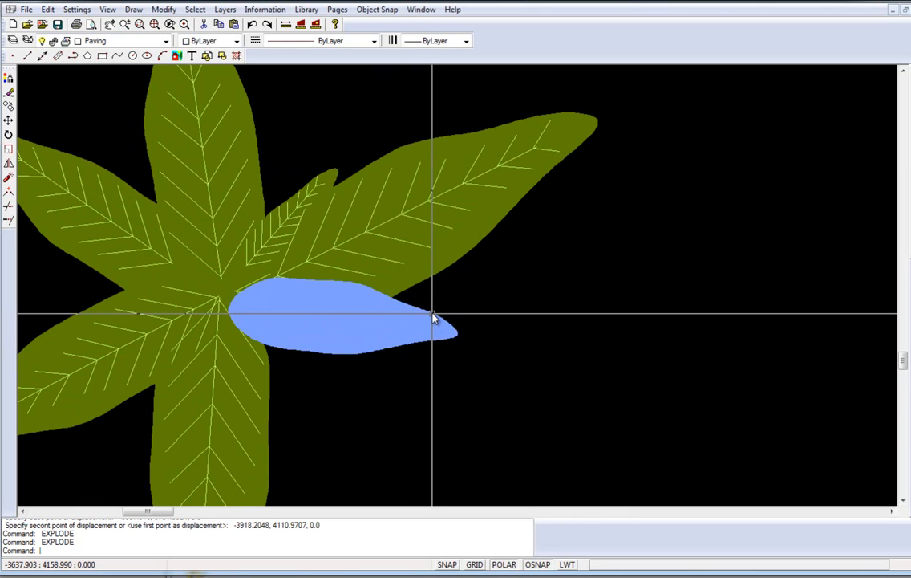
scroll(433, 317, down, 3)
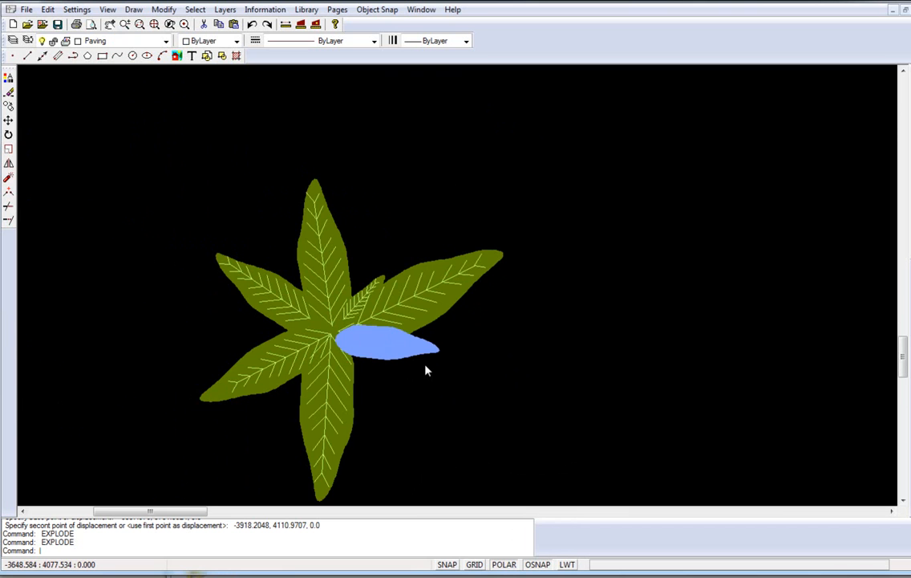
- Create a block named tt from all parts of the recolored plant copy, with its base point at the plant's center
scroll(426, 370, down, 3)
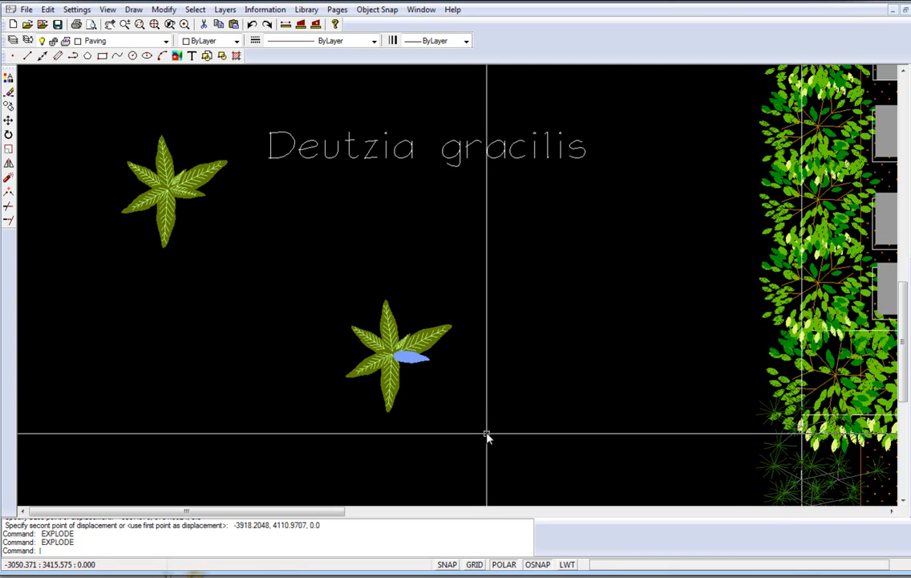
drag(483, 433, 317, 270)
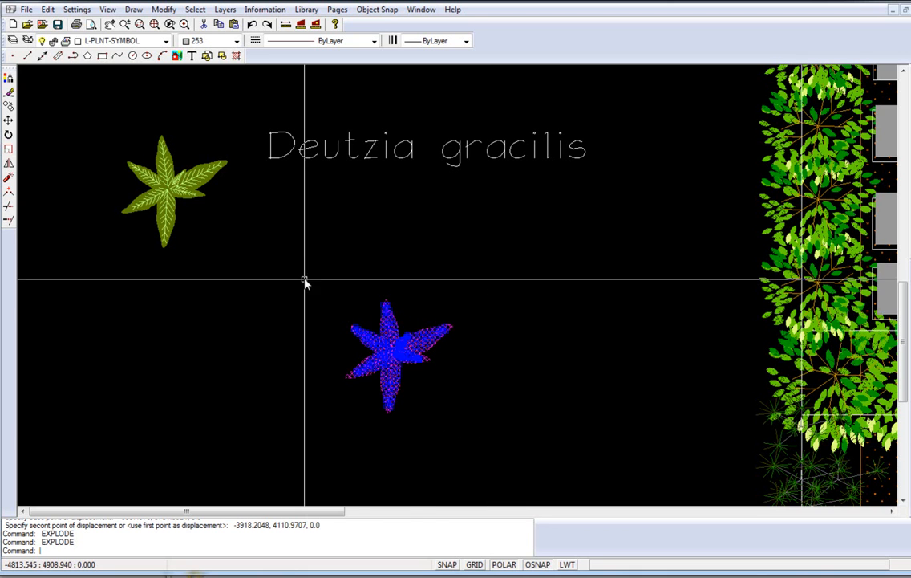
right_click(305, 281)
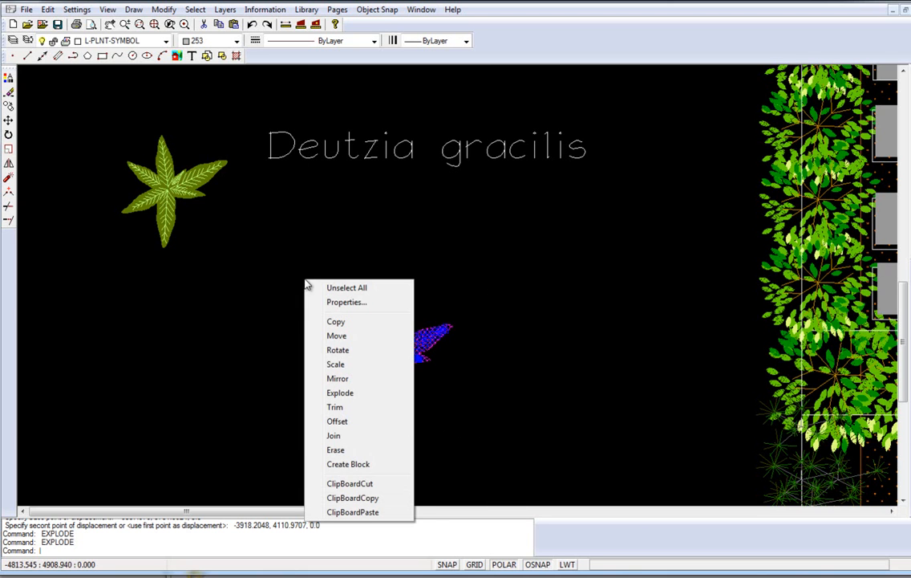
click(350, 464)
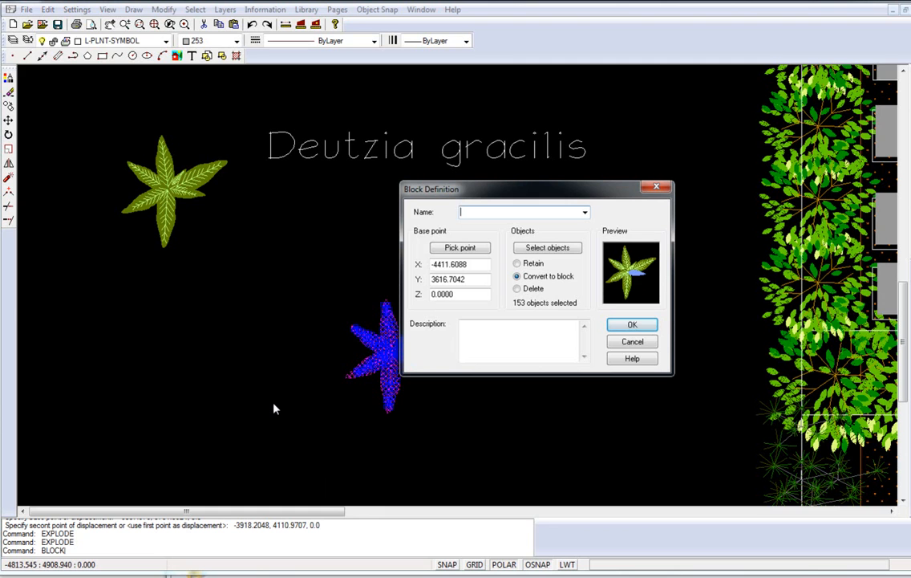
text(tt)
click(461, 248)
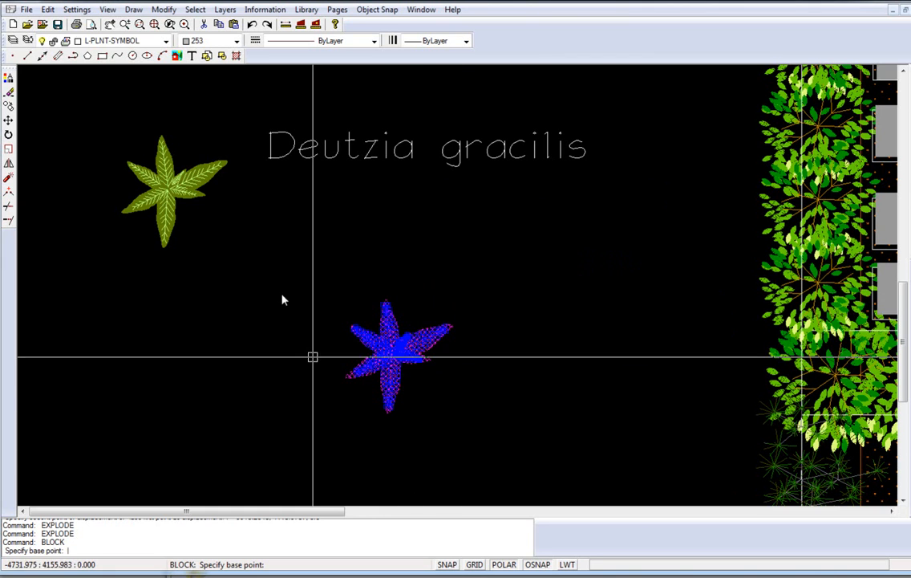
click(389, 359)
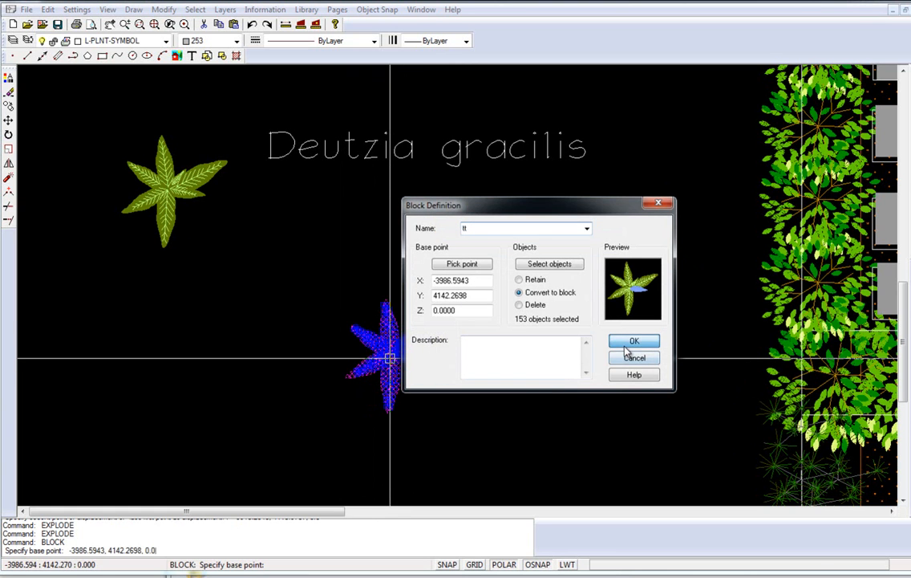
click(623, 345)
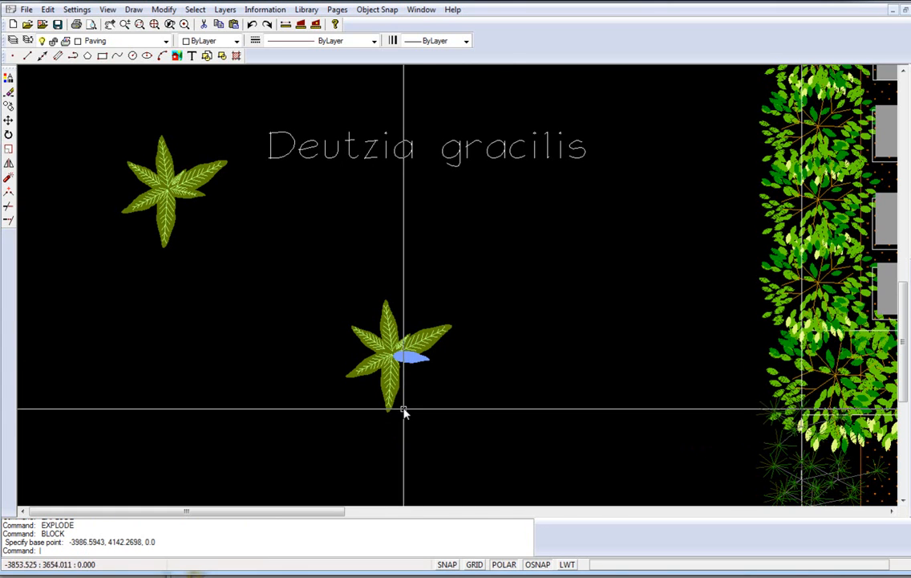
- Copy the tt plant block twice, placing one copy up and to the right of it and another farther right
click(392, 382)
right_click(394, 386)
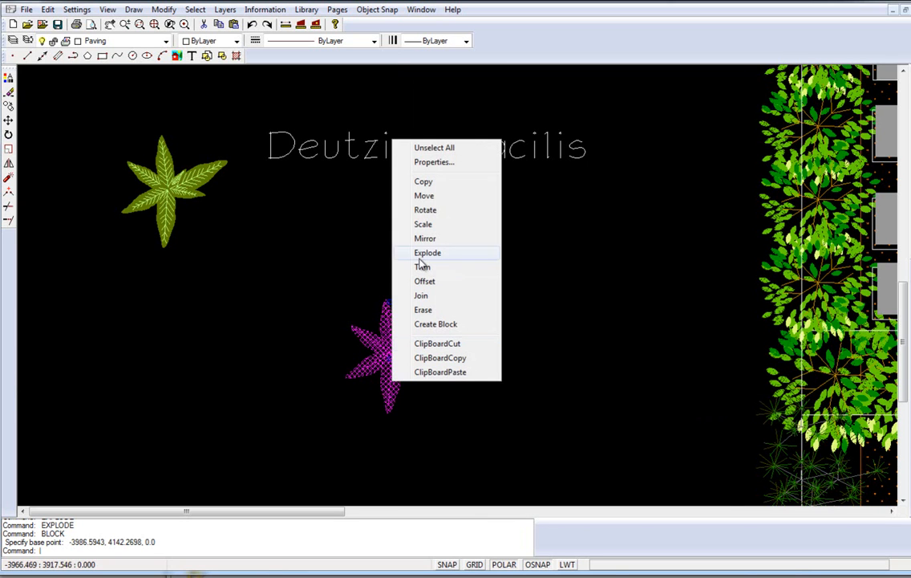
click(424, 184)
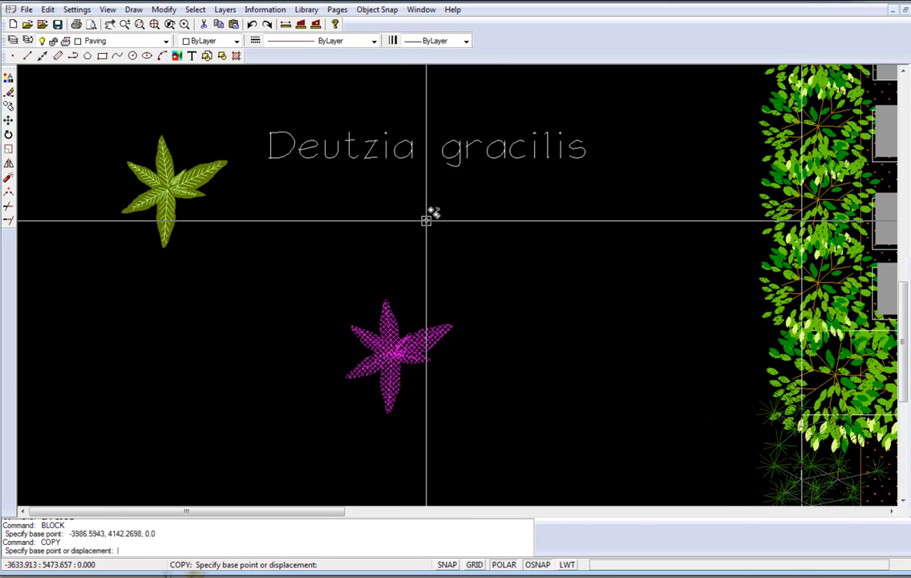
click(403, 355)
click(448, 313)
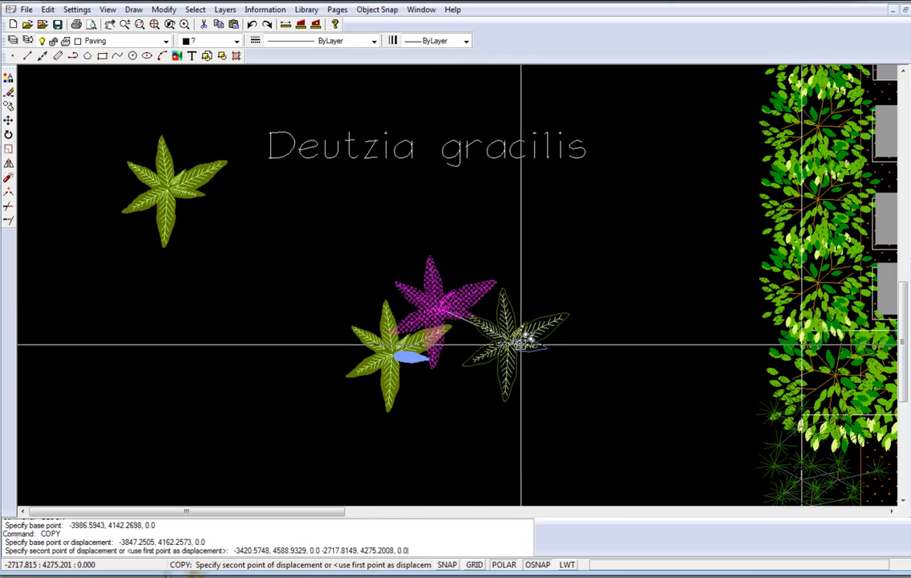
click(522, 344)
key(Return)
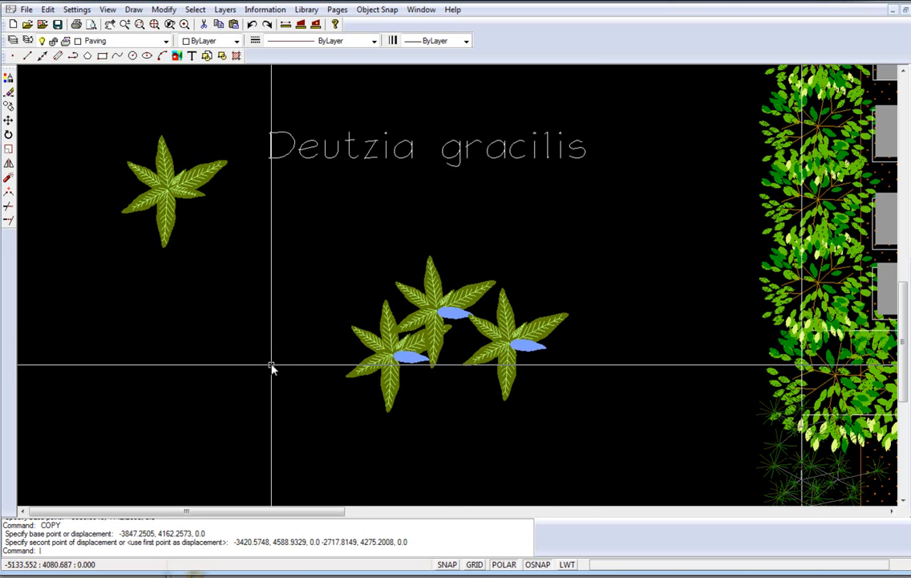
- Draw a circle with a radius of about 466 in the empty area below the original Deutzia gracilis symbol
scroll(273, 370, down, 1)
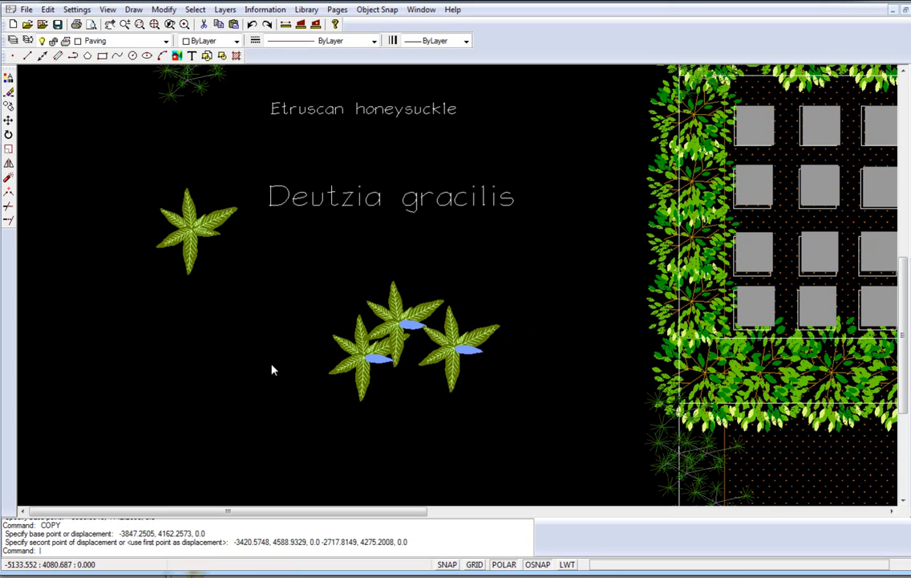
click(133, 10)
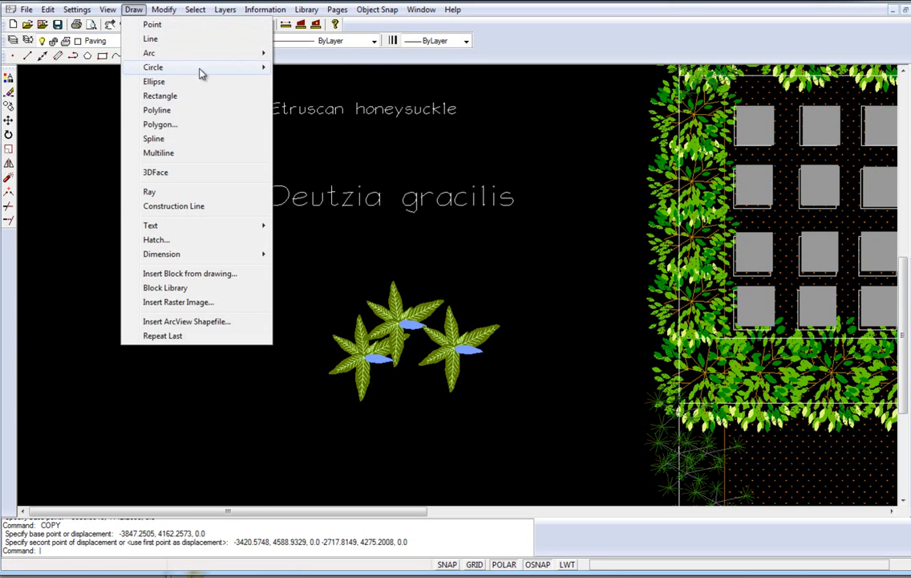
mouse_move(193, 71)
click(316, 67)
click(203, 365)
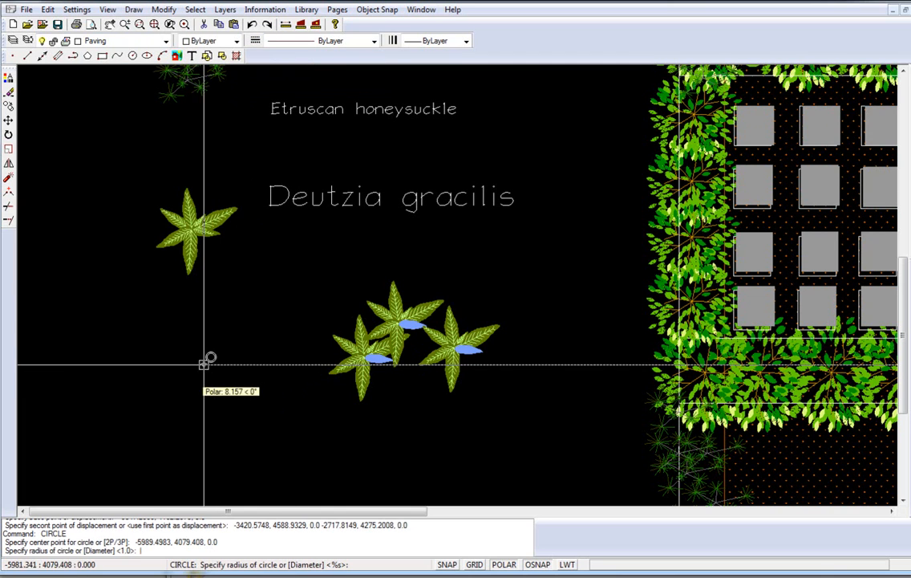
click(233, 386)
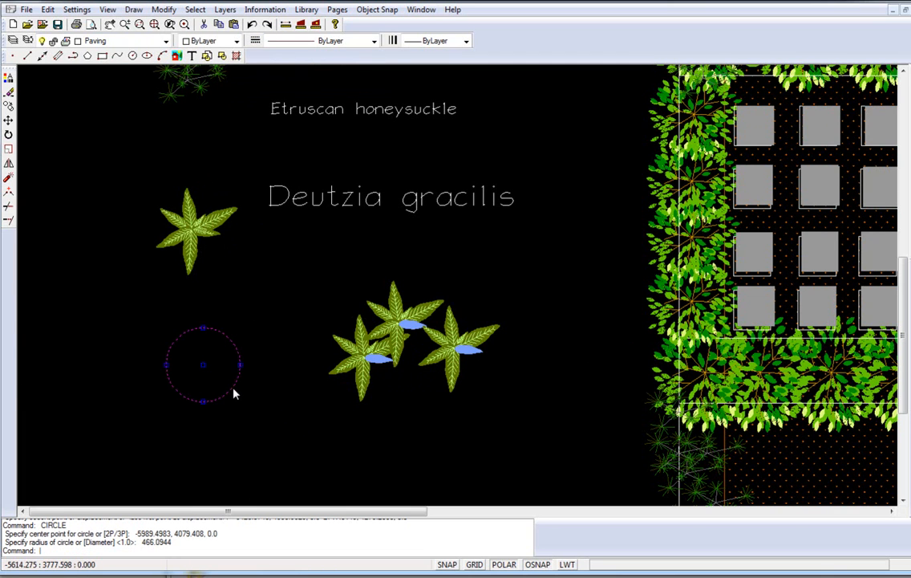
- Turn on the solid fill of the new circle in its properties, keeping its color at ByLayer
click(213, 379)
right_click(214, 379)
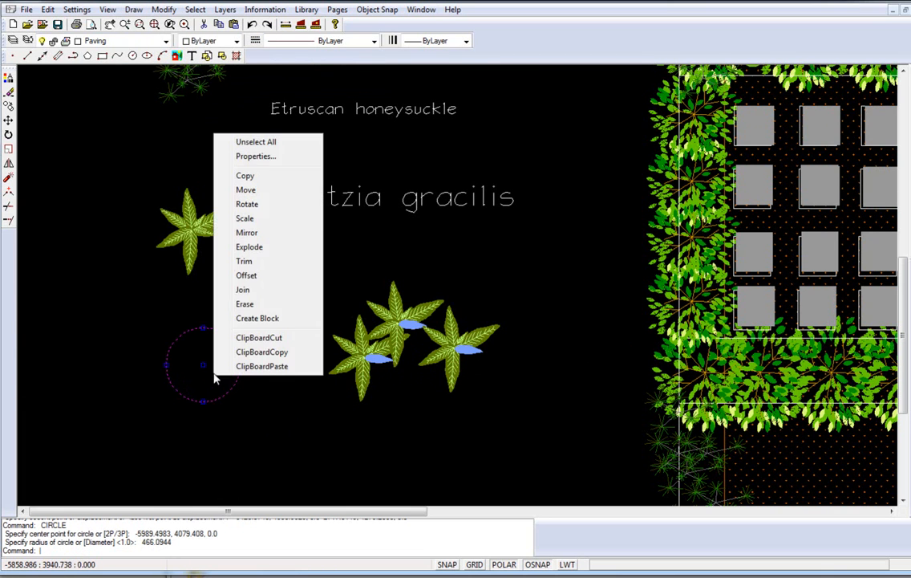
click(267, 155)
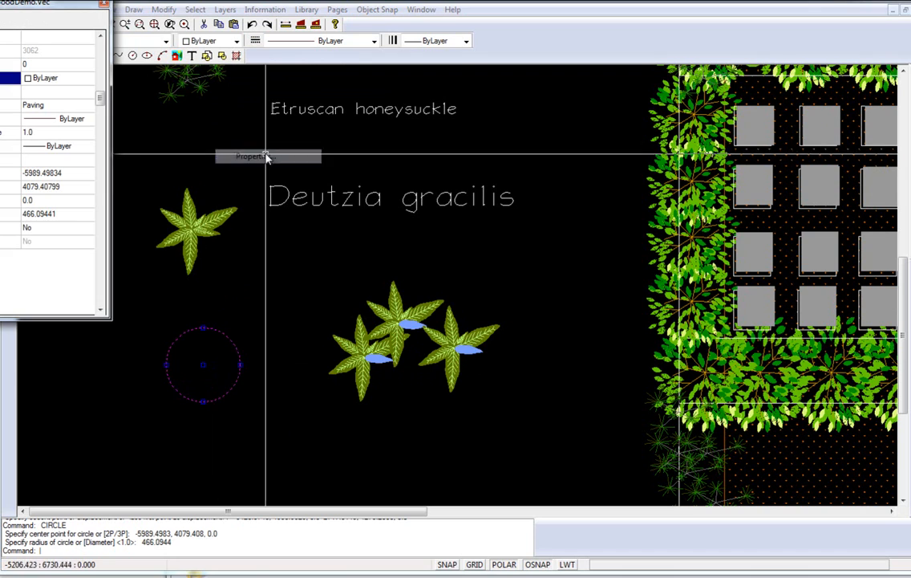
click(38, 230)
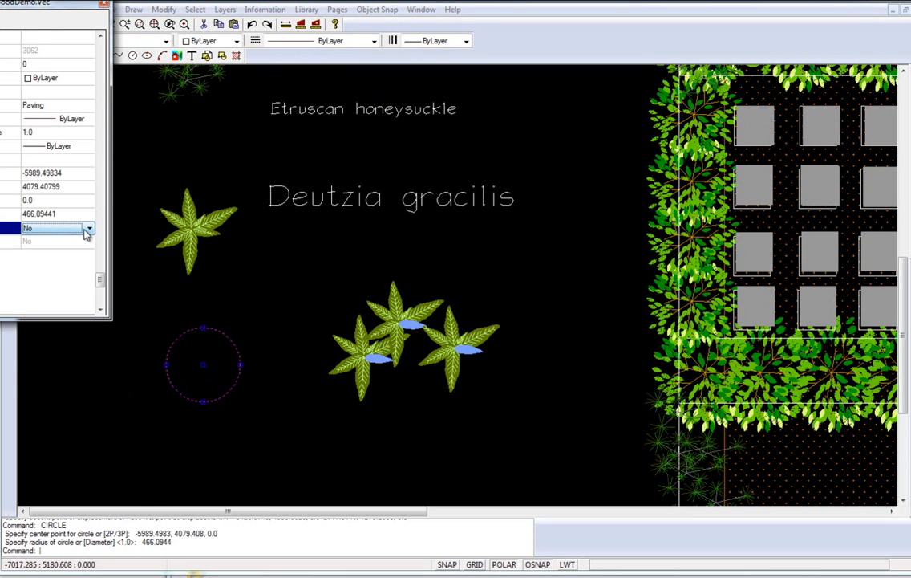
click(86, 228)
click(66, 239)
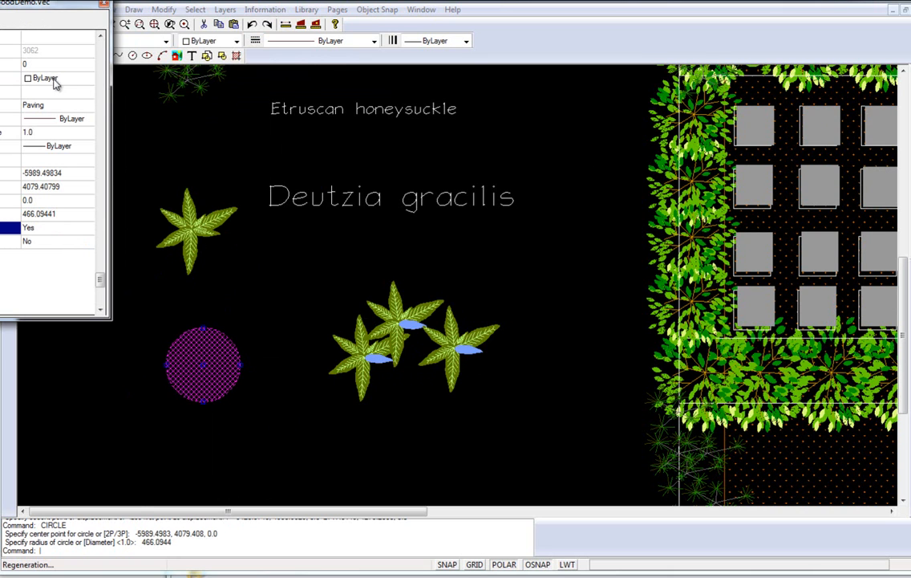
click(73, 80)
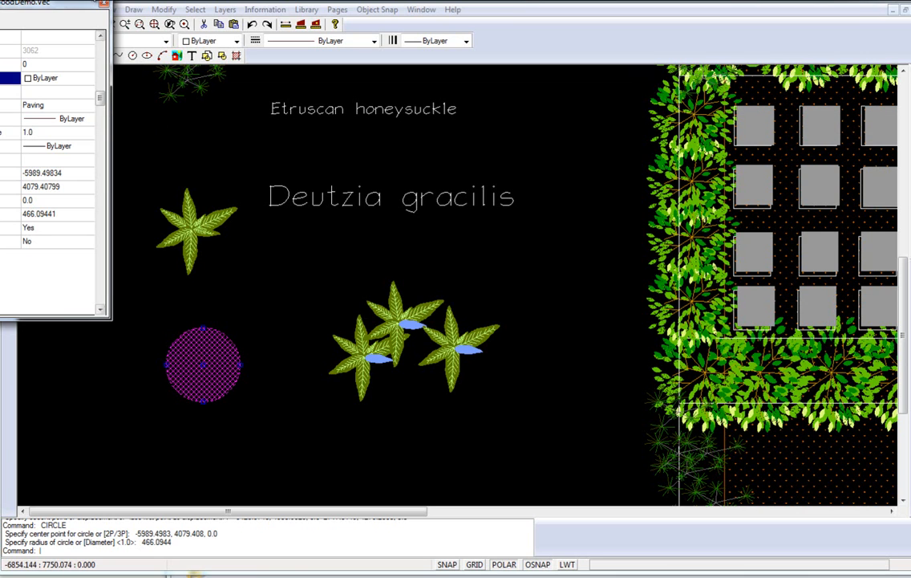
click(103, 4)
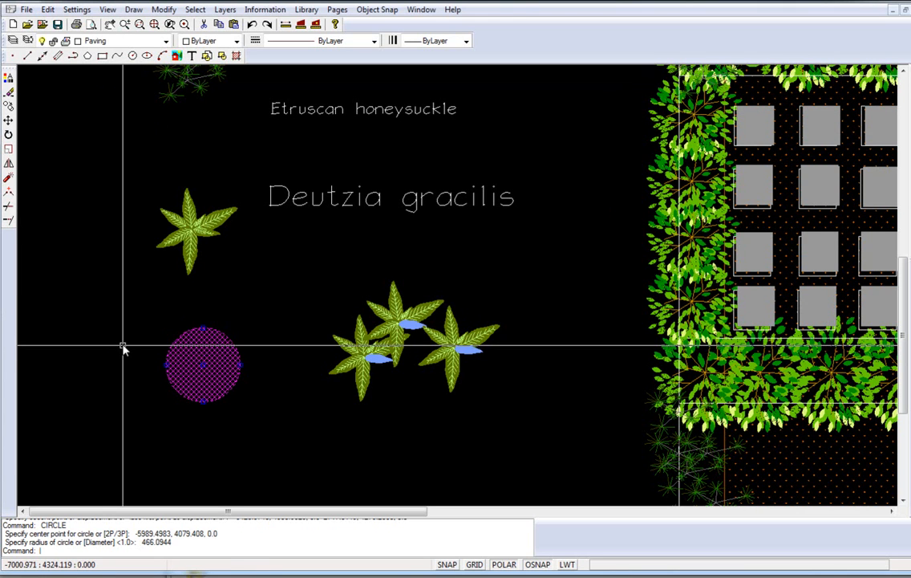
- Create a block named ttt from the filled circle, with its base point at the circle's center
right_click(123, 348)
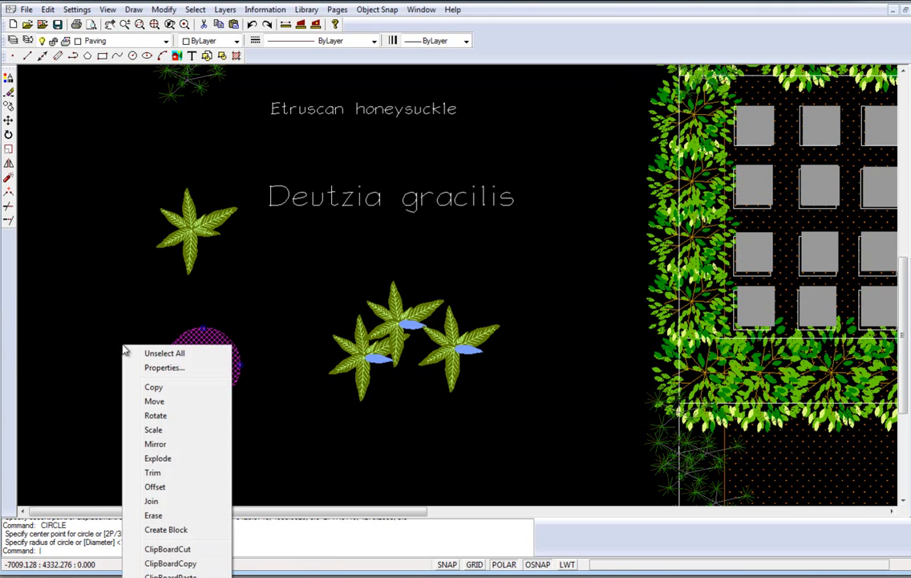
click(171, 528)
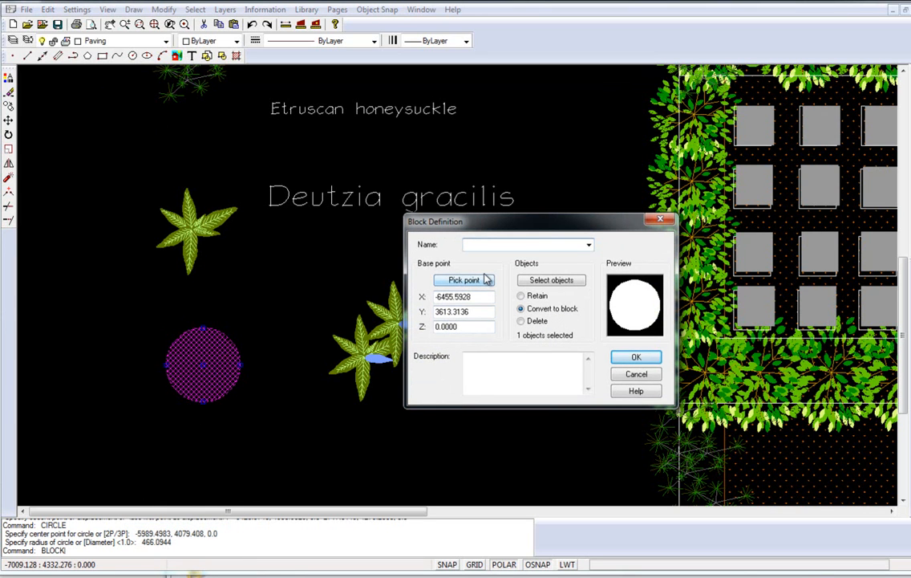
text(ttt)
click(465, 281)
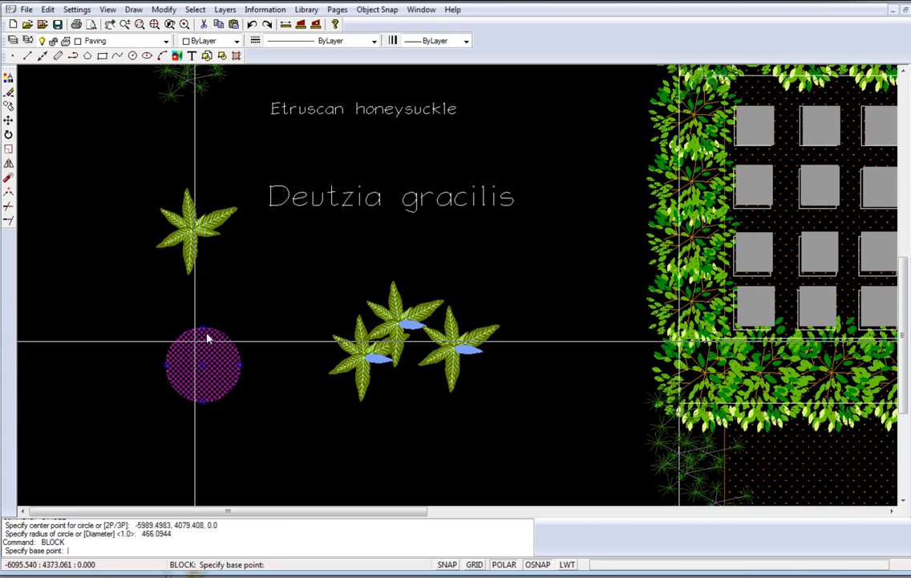
click(203, 366)
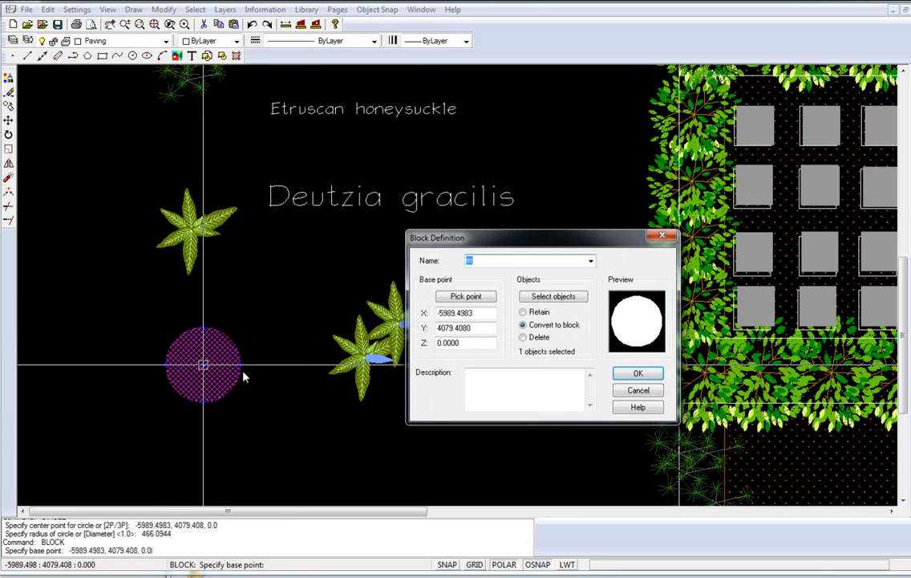
click(638, 377)
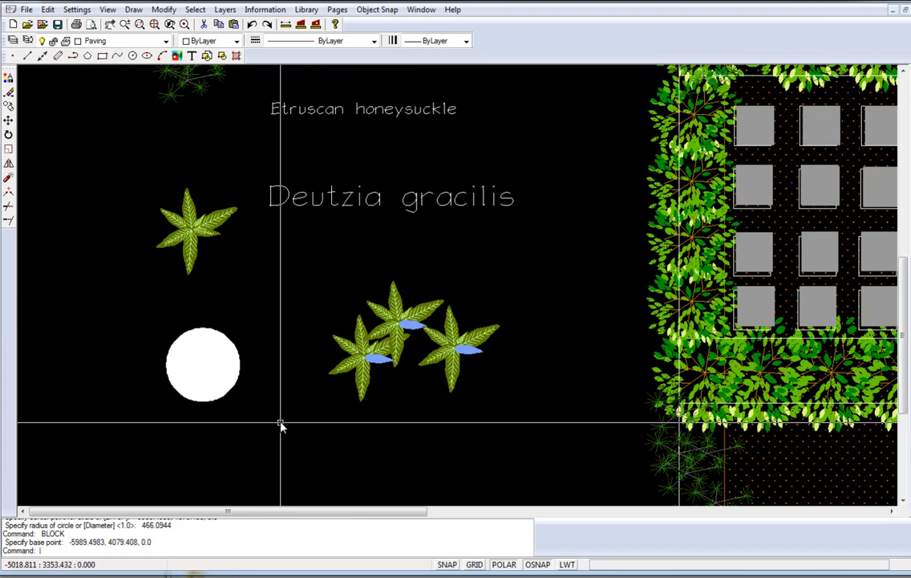
- Explode the ttt circle block to view the loose circle's color property, and undo the explode
click(229, 386)
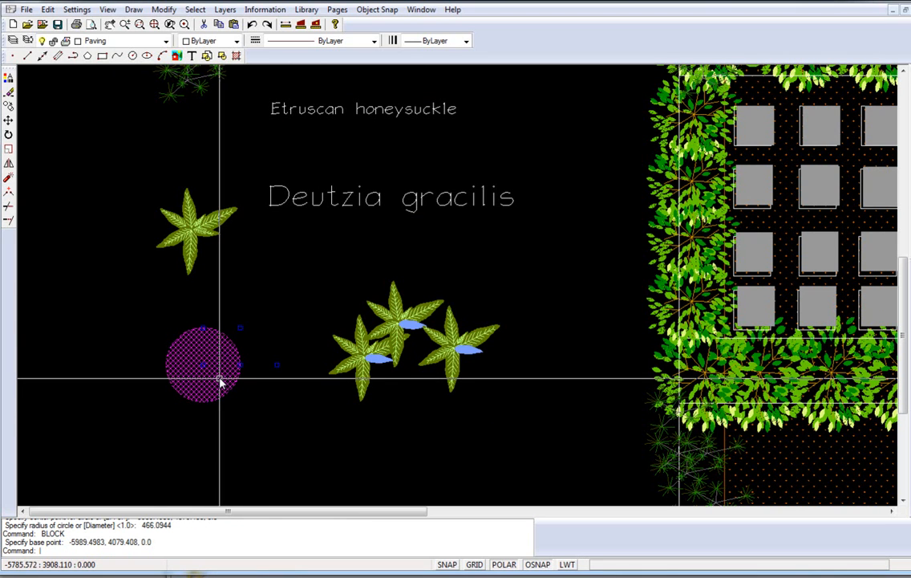
right_click(220, 378)
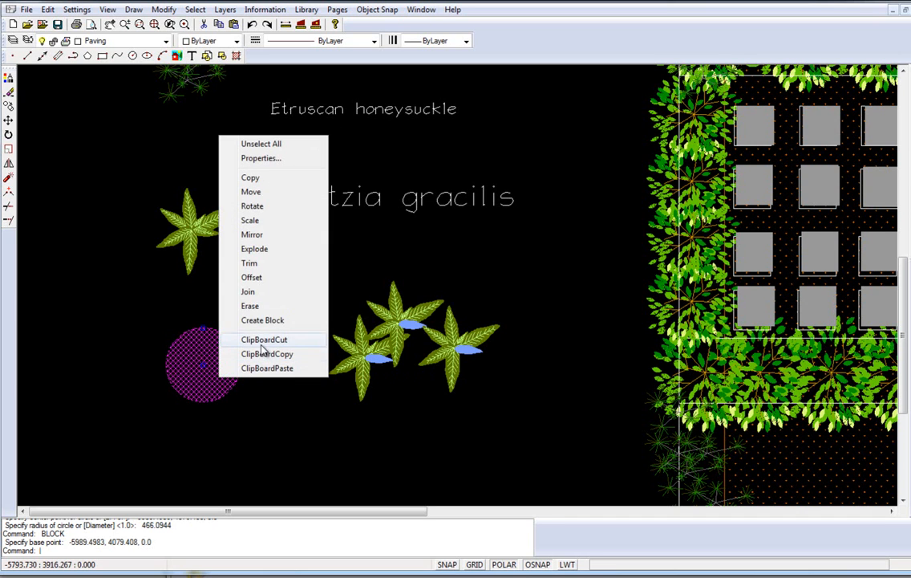
click(256, 248)
click(236, 371)
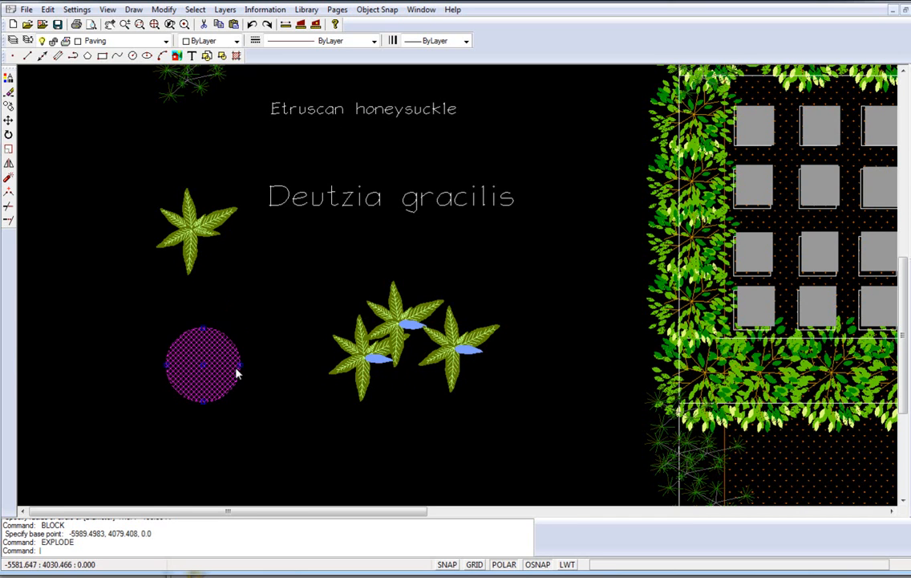
right_click(158, 313)
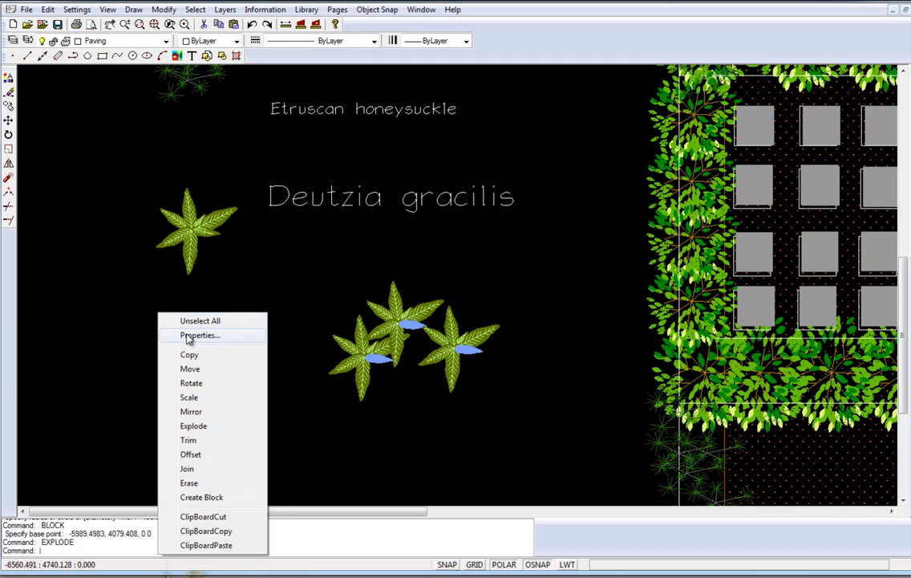
click(196, 335)
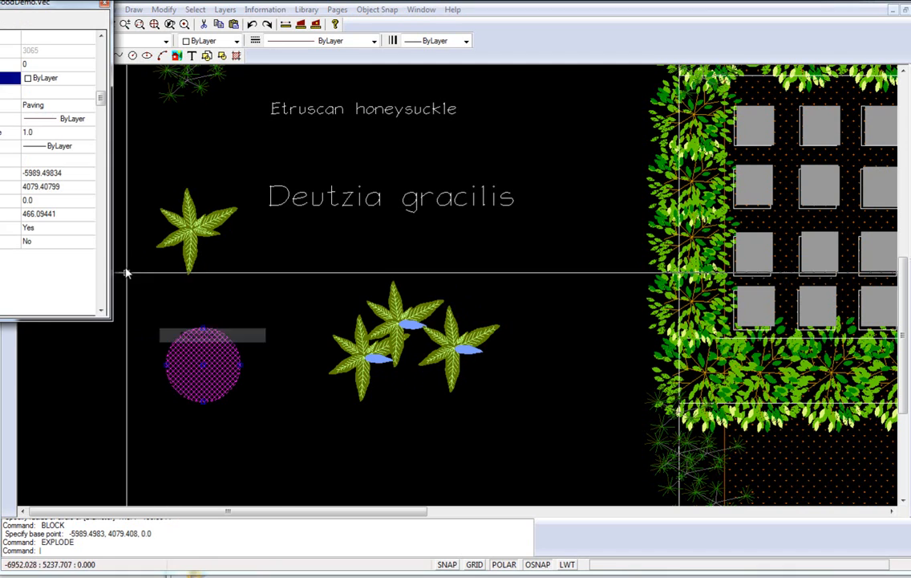
click(85, 80)
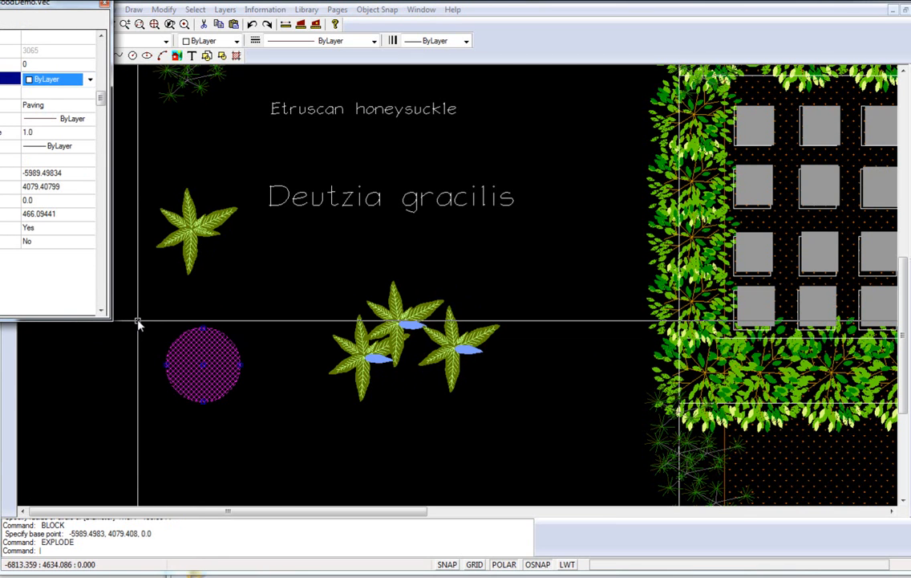
click(104, 4)
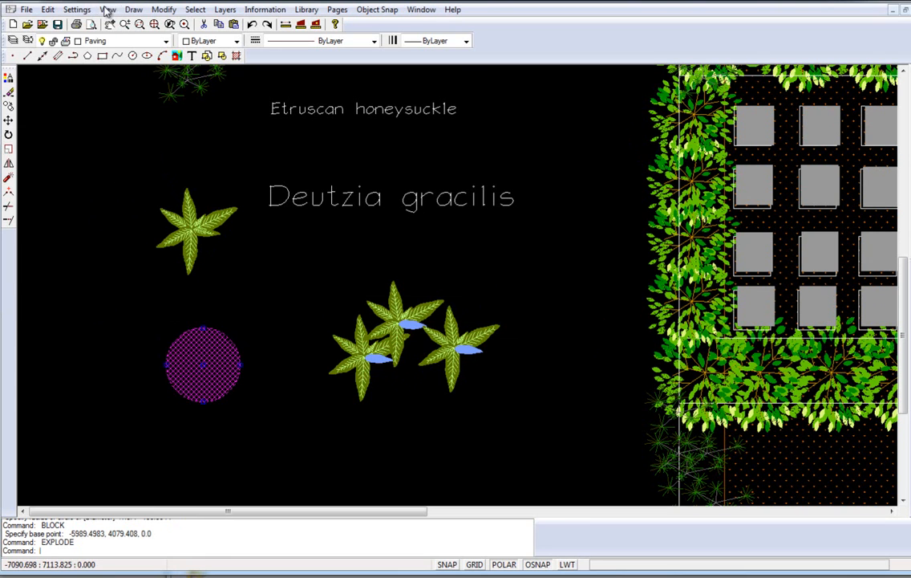
click(48, 9)
click(72, 25)
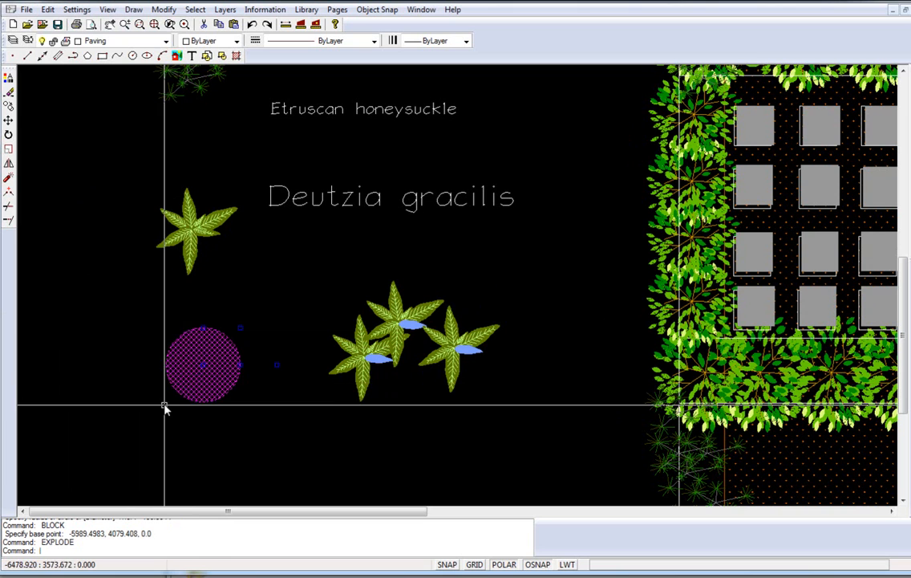
- Check the color and layer properties of the ttt circle block, and deselect it
right_click(201, 379)
click(255, 159)
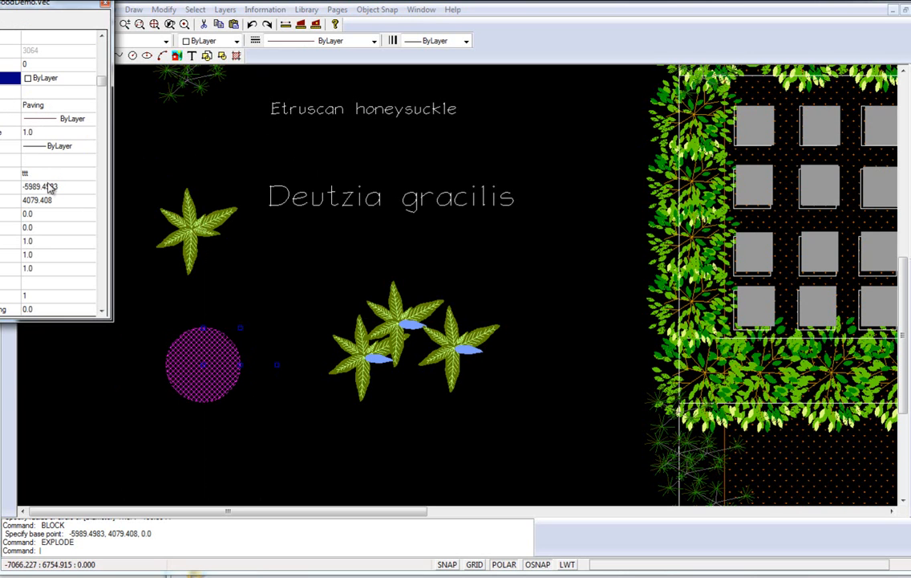
click(105, 4)
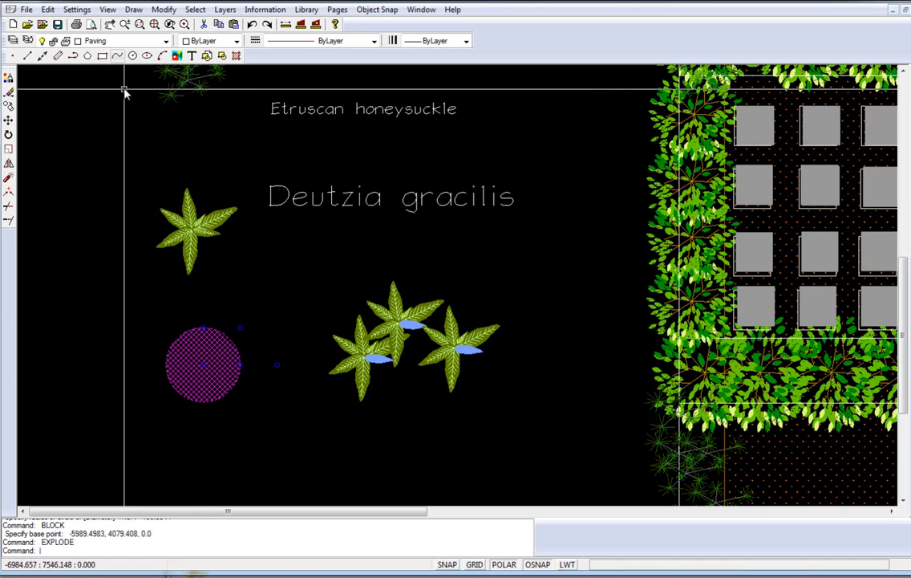
key(Escape)
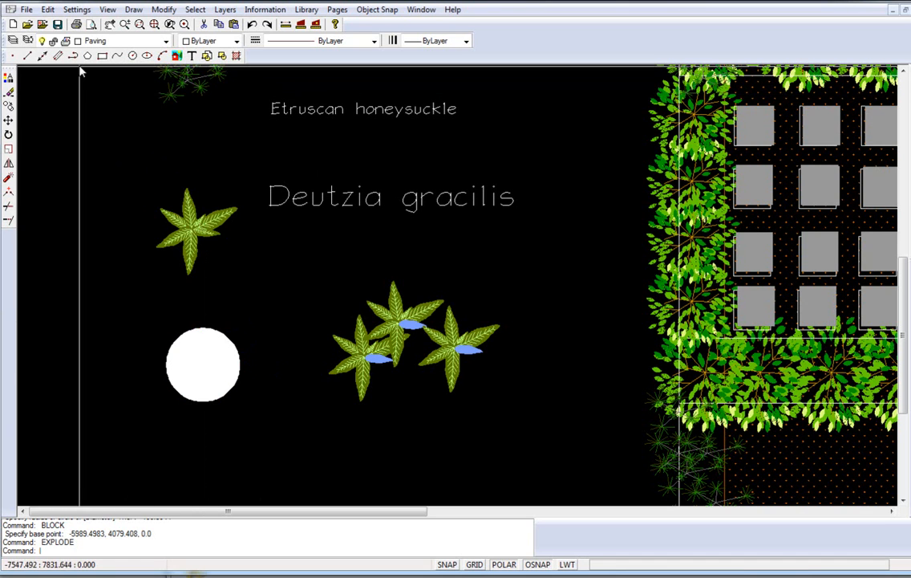
- Change the Paving layer's color to orange-yellow, color 40 (RGB 255, 191, 0), in the layer settings
click(12, 41)
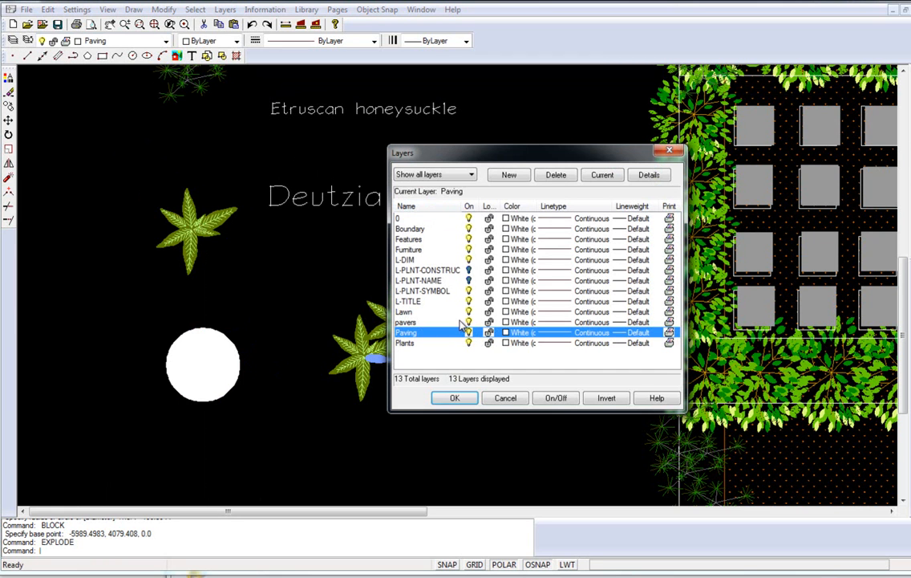
click(518, 333)
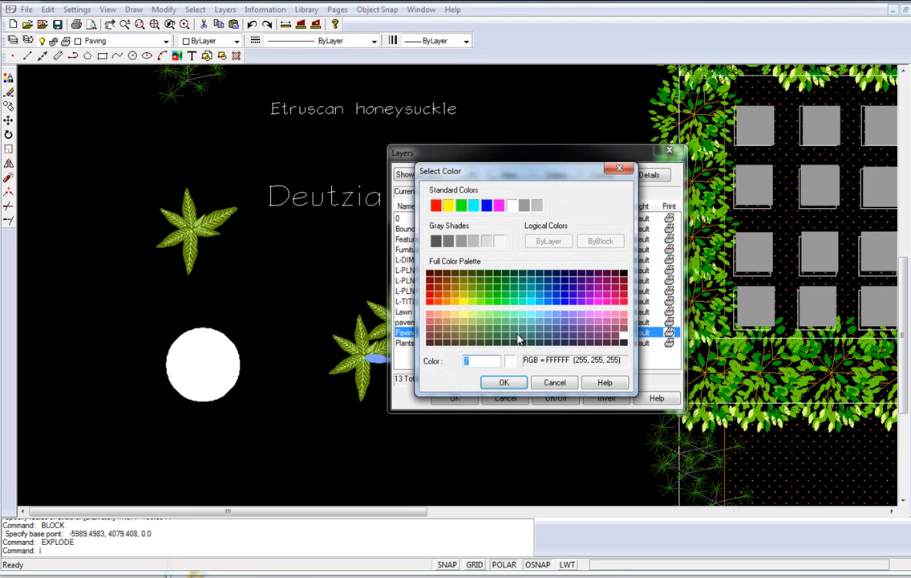
click(461, 312)
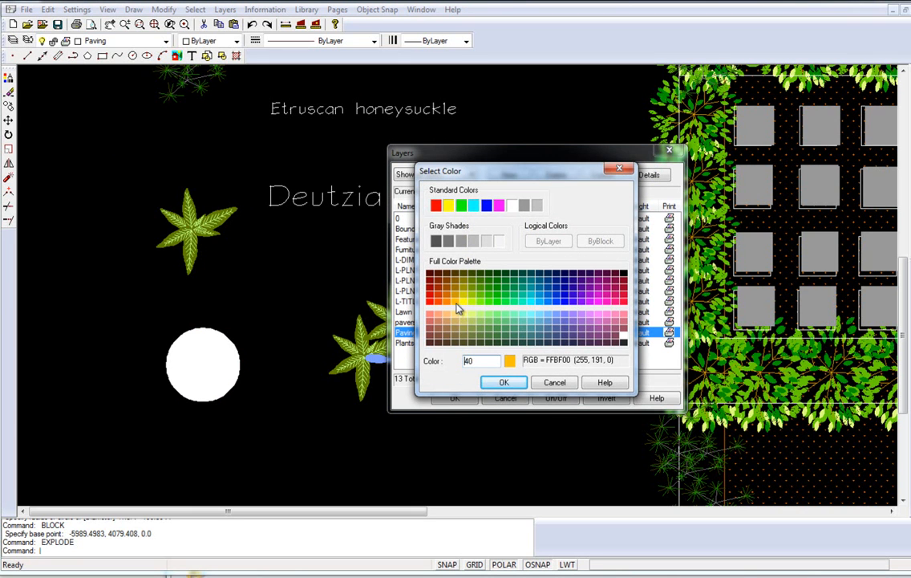
click(502, 382)
click(473, 398)
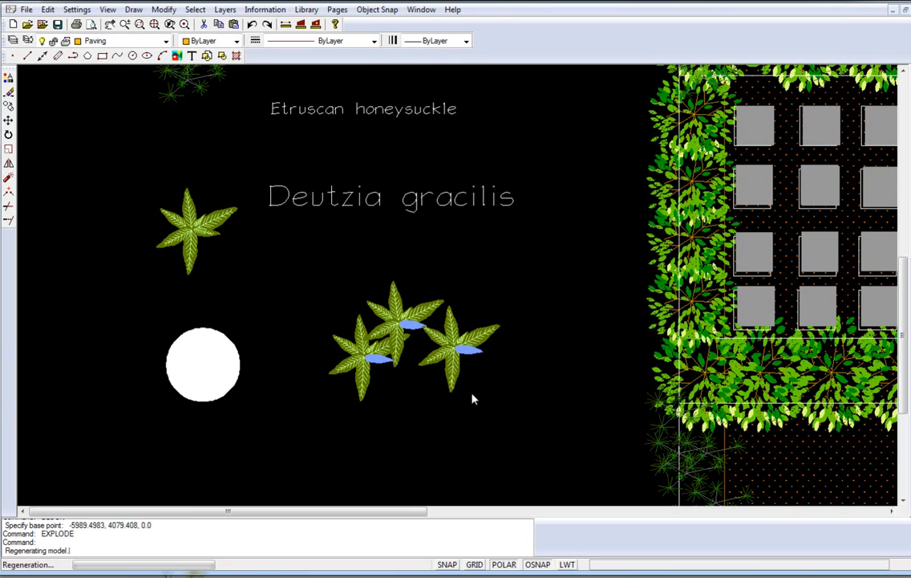